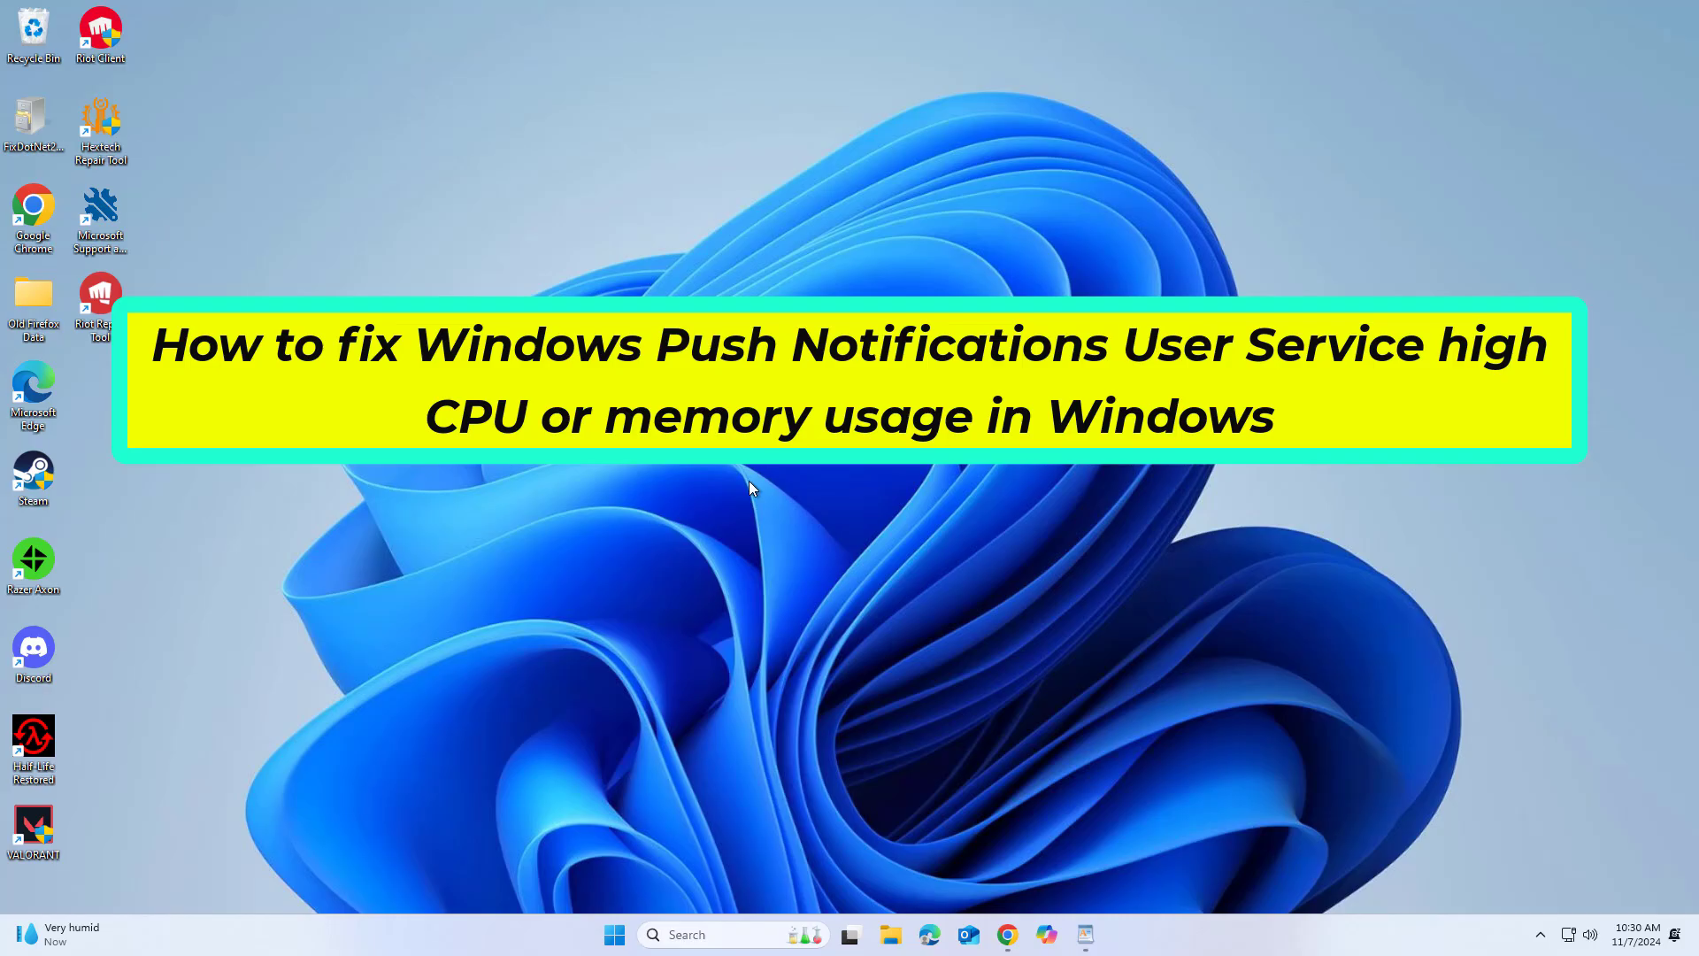
Search for cmd and run Command Prompt as administrator, approving the UAC prompt
left_click(723, 936)
type("c")
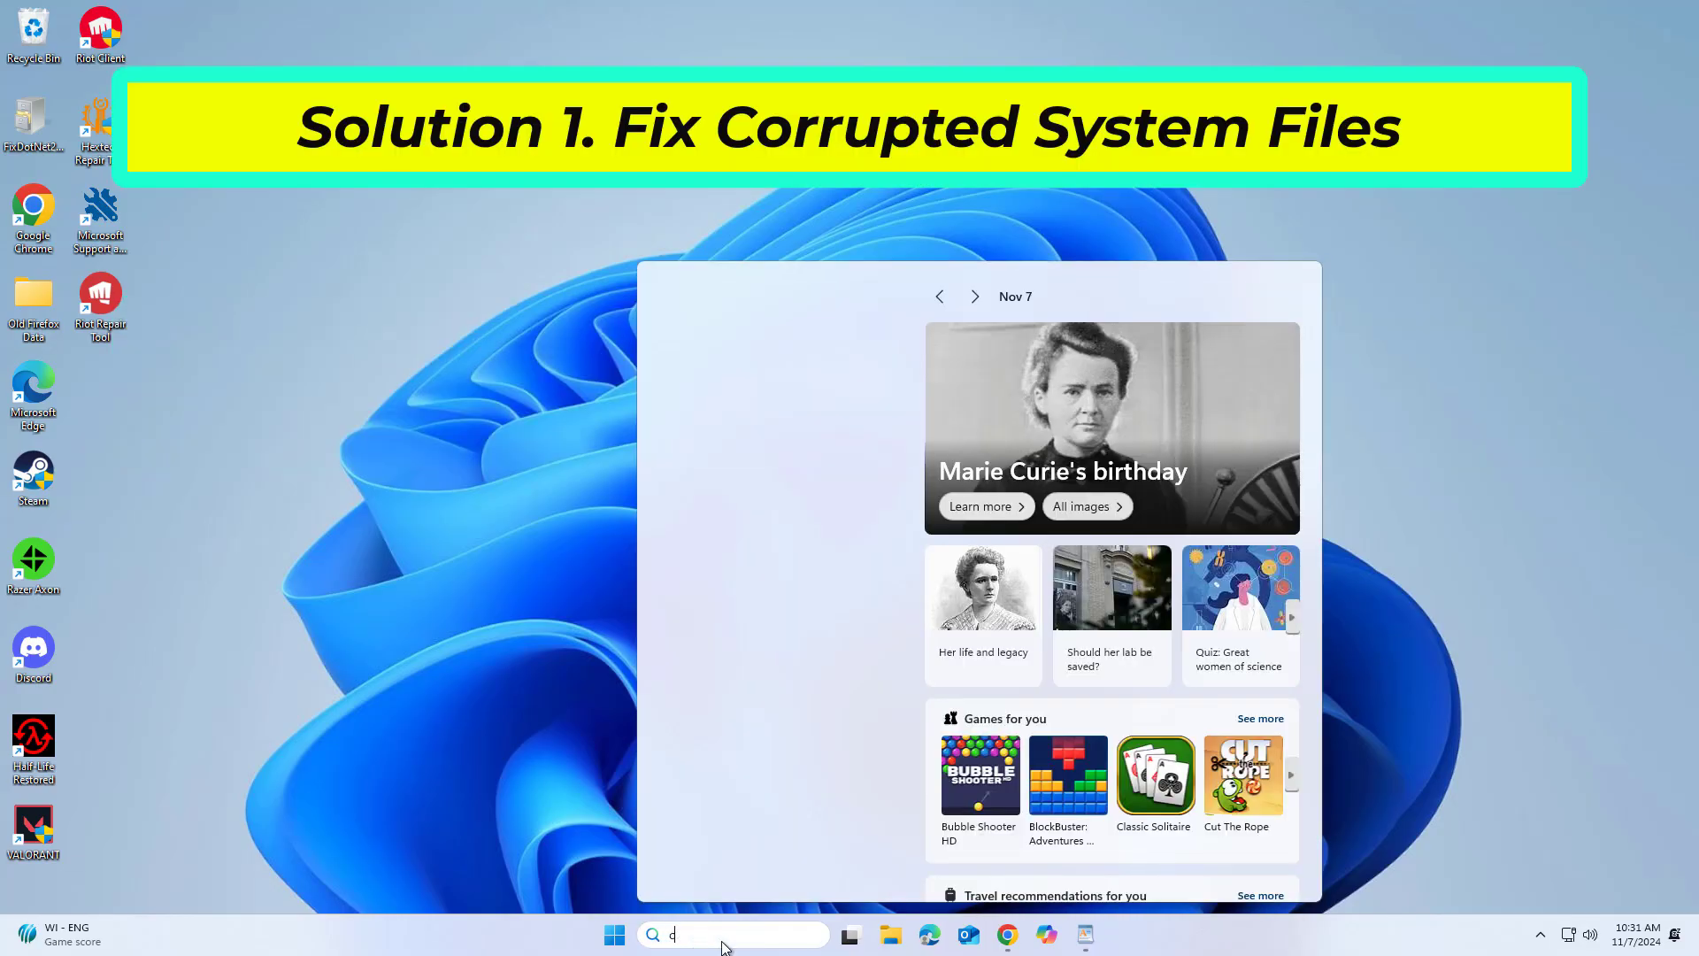
type("md")
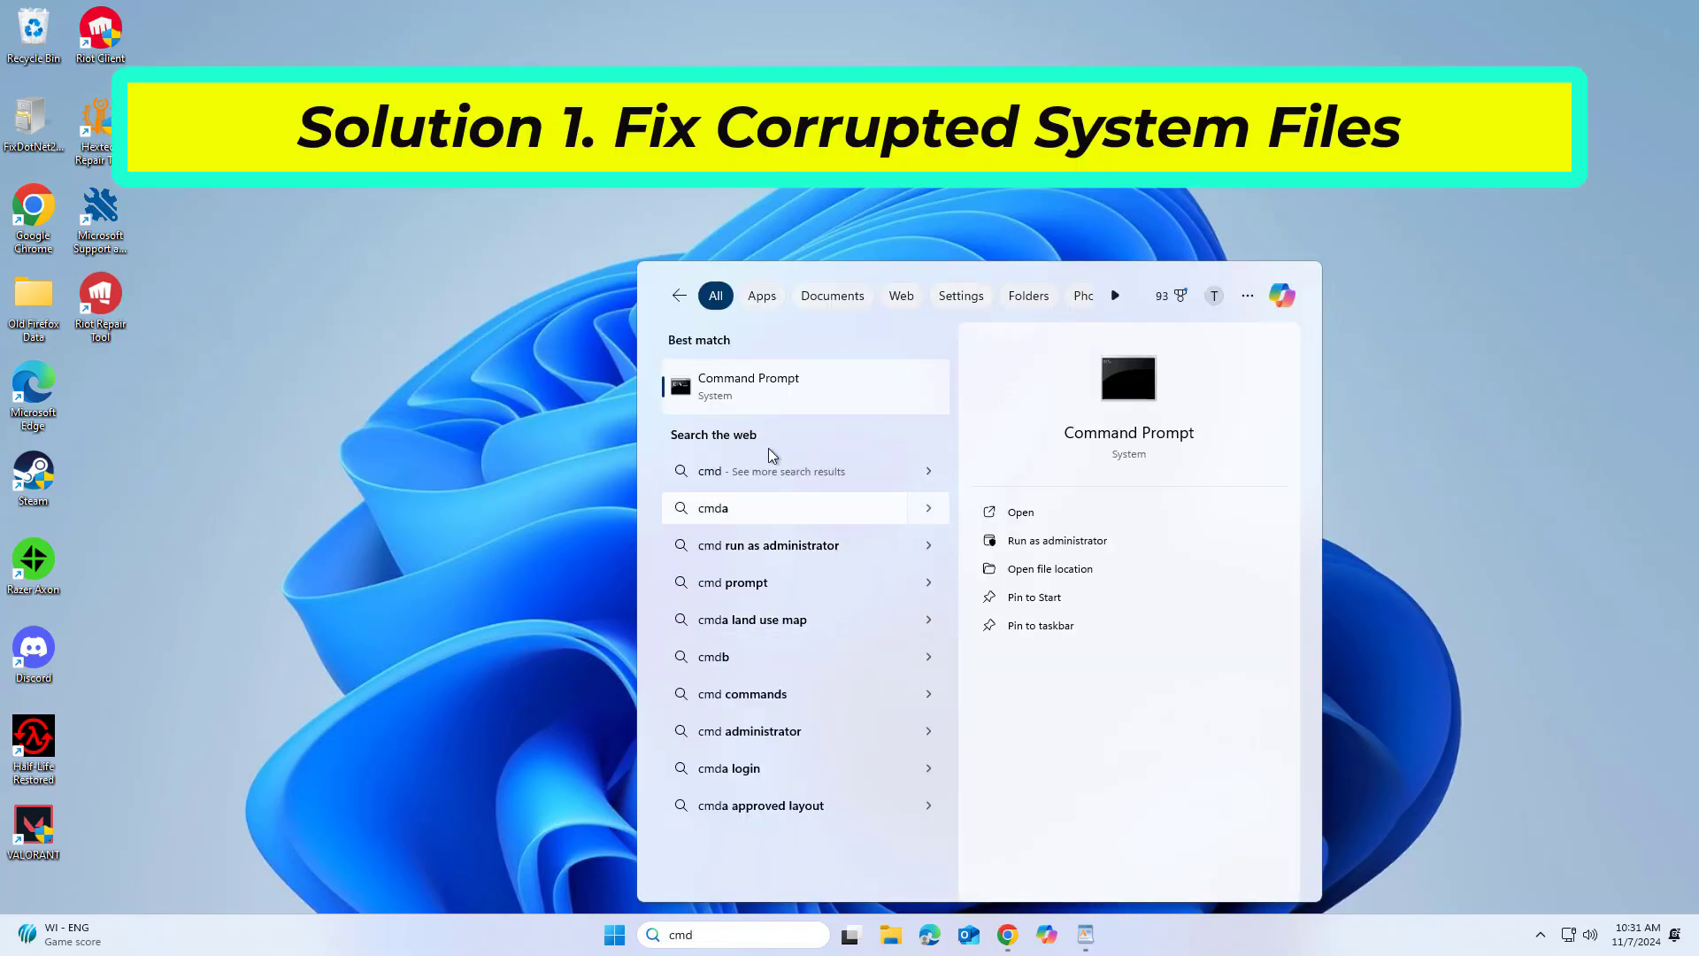
right_click(778, 393)
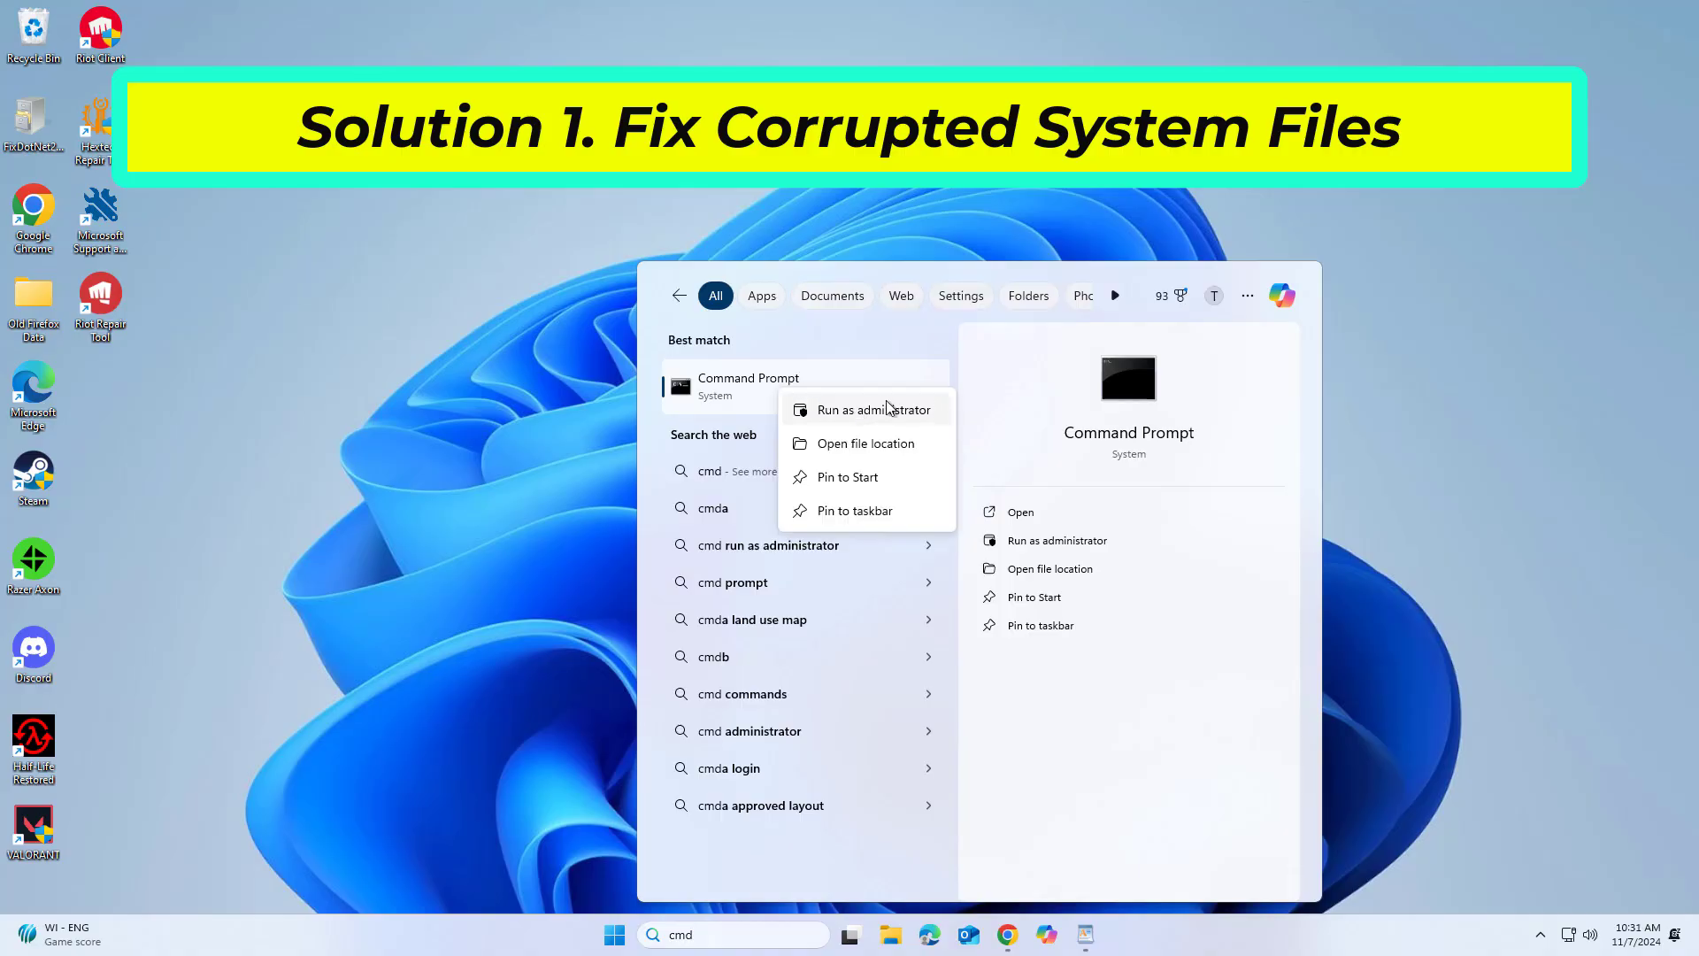
left_click(918, 411)
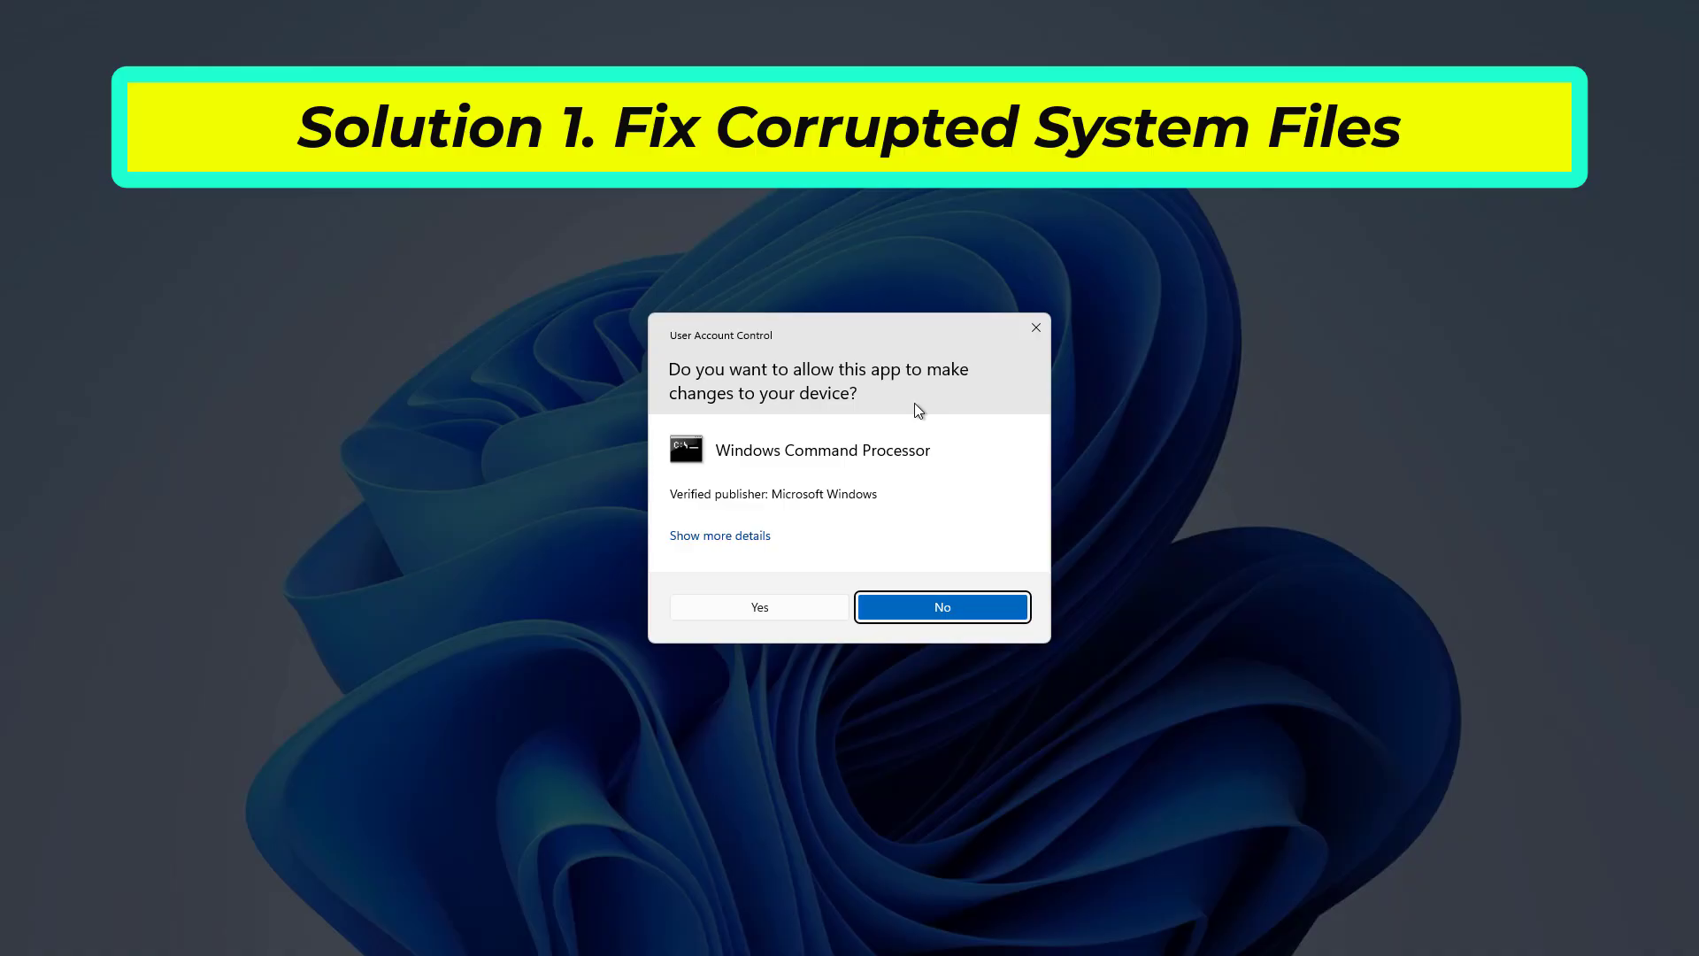
left_click(777, 608)
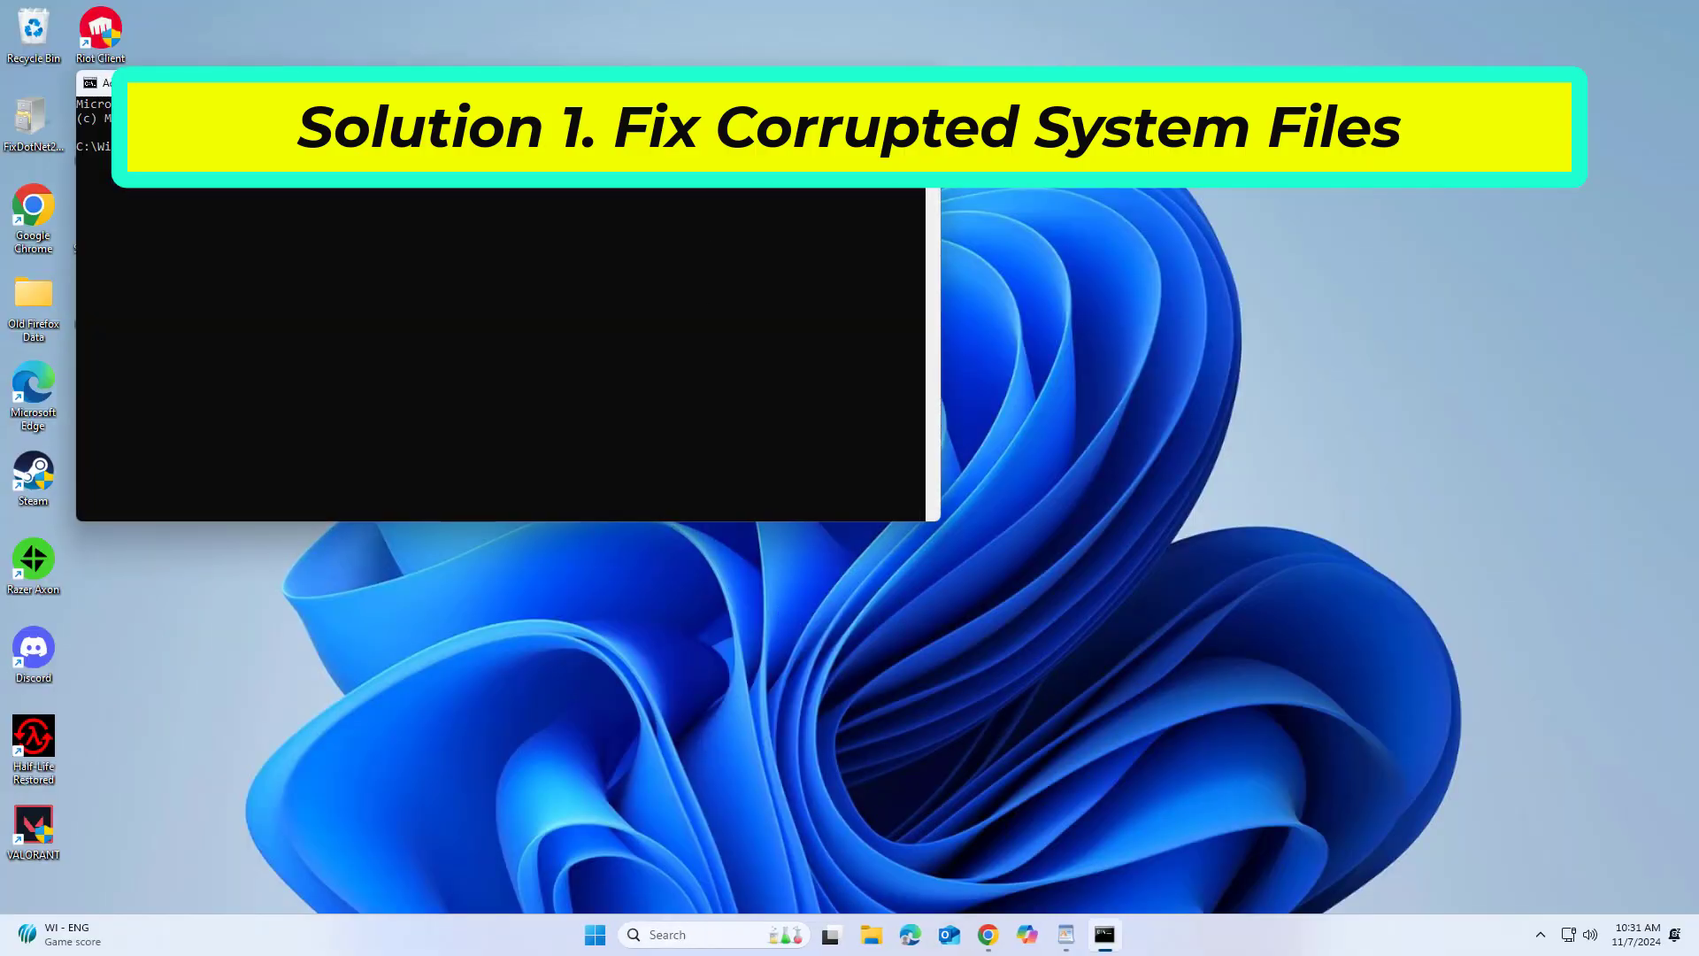
Center the Command Prompt window and run sfc /scannow
left_click_drag(672, 82, 891, 247)
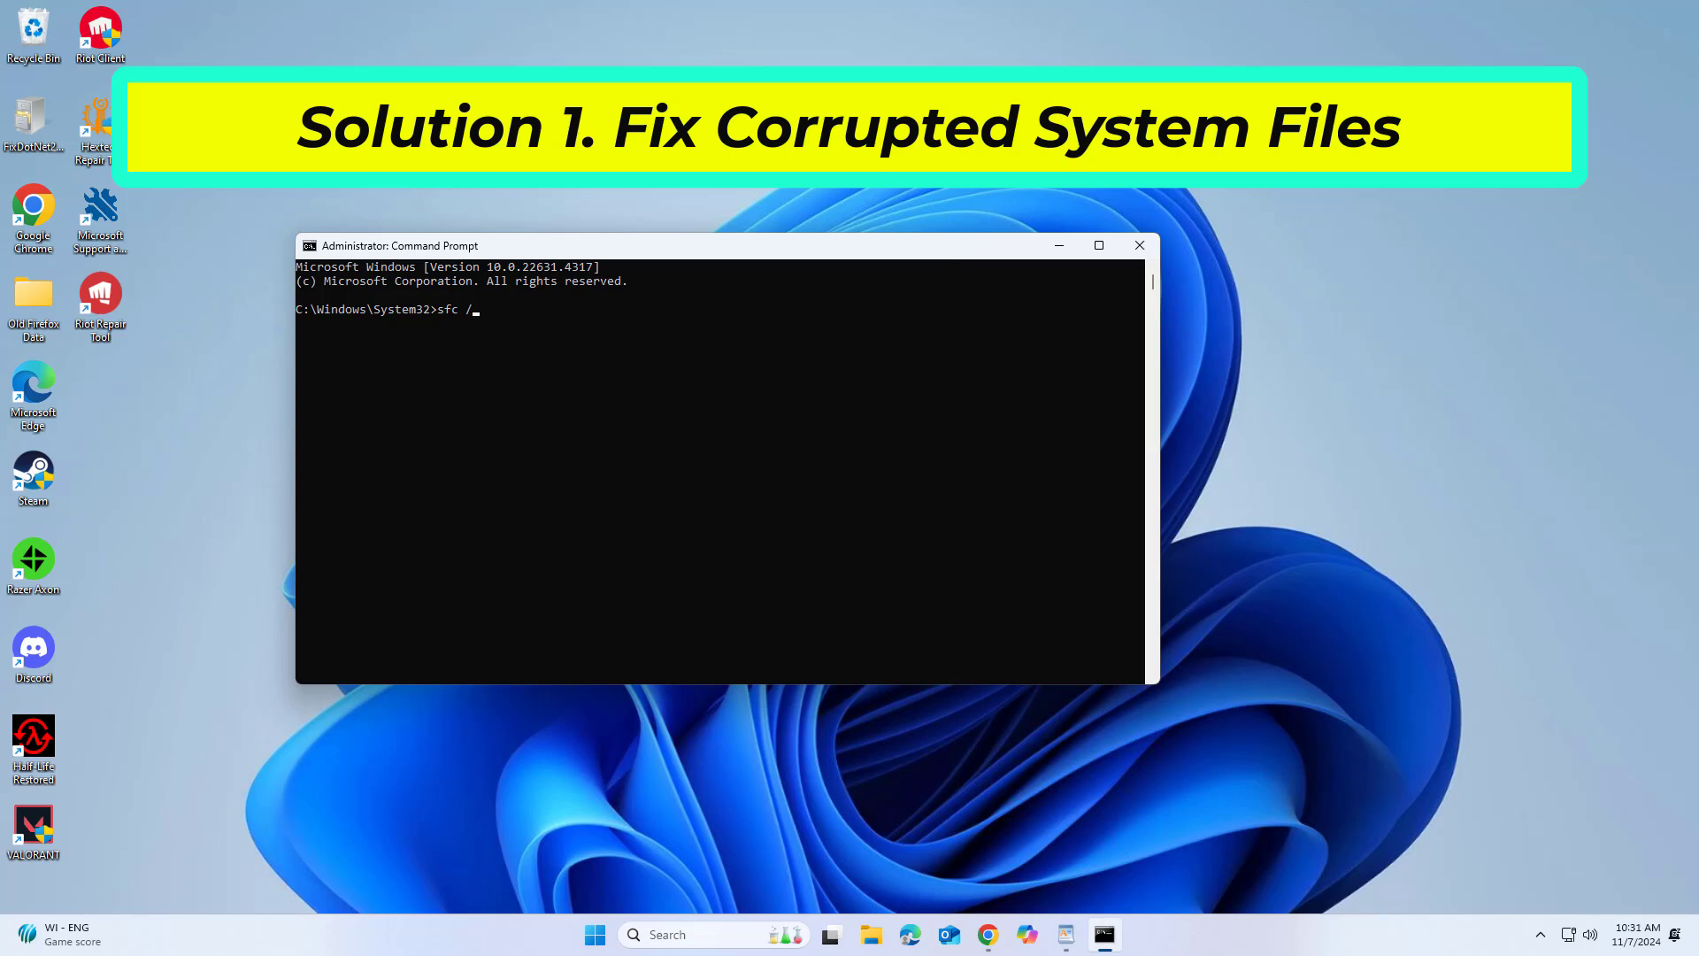
type("scannow")
key("Return")
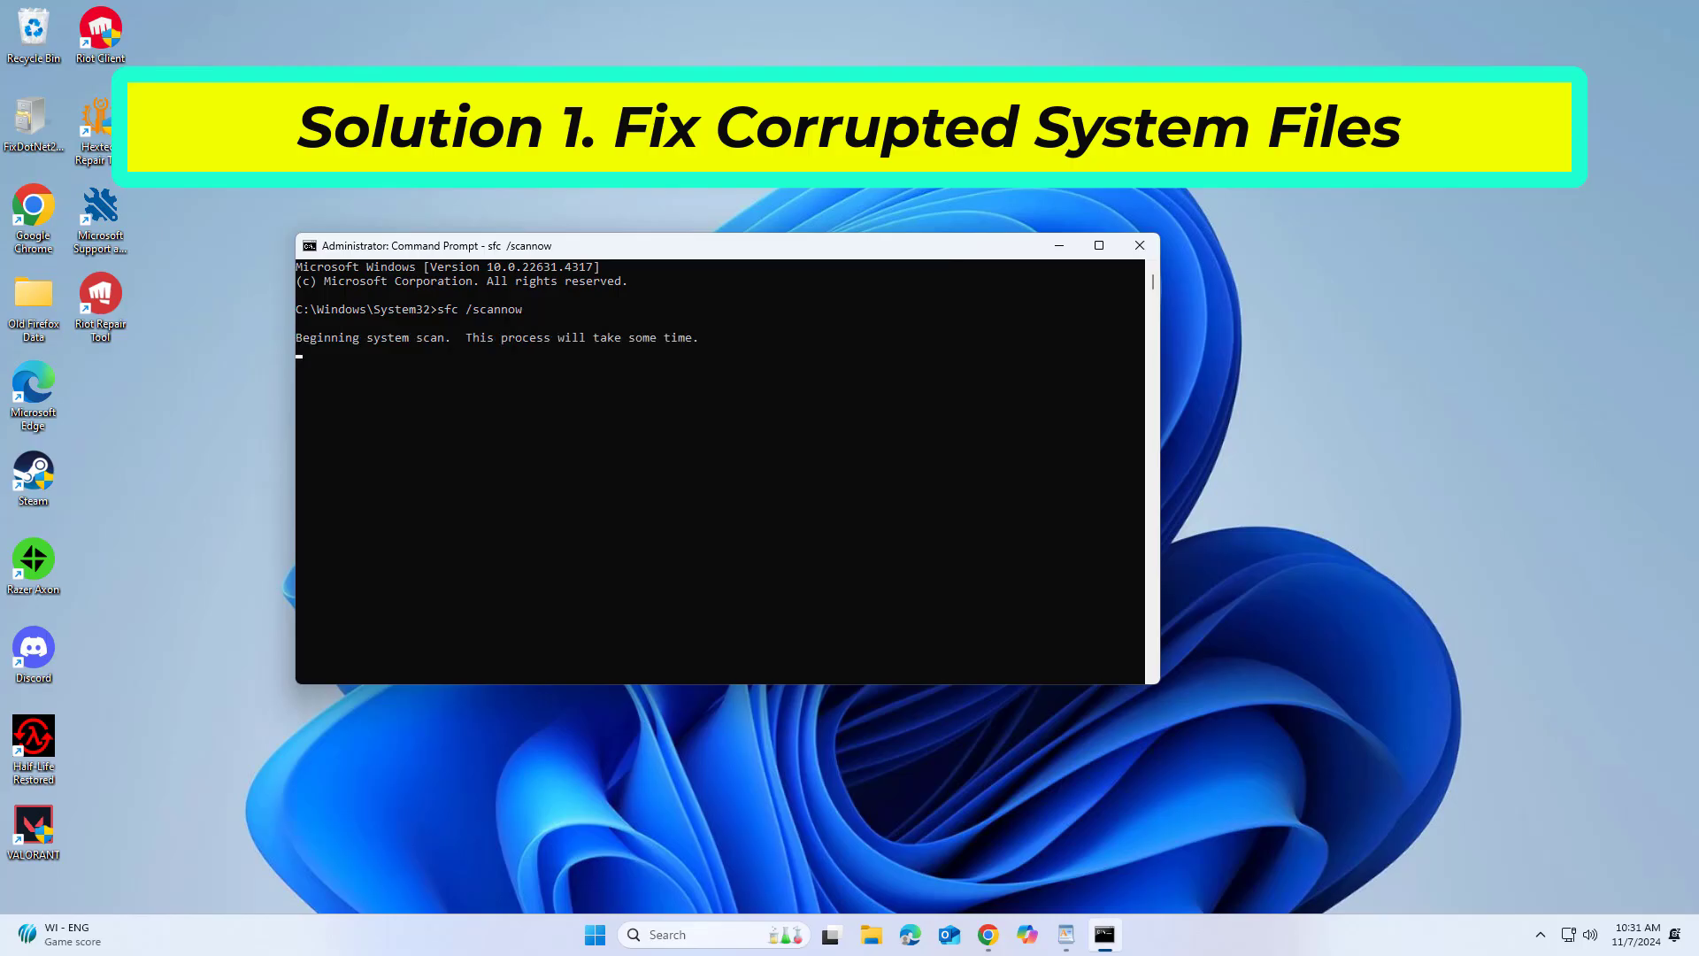
Bring WordPad forward and review the three DISM Cleanup-Image command lines
left_click(1066, 934)
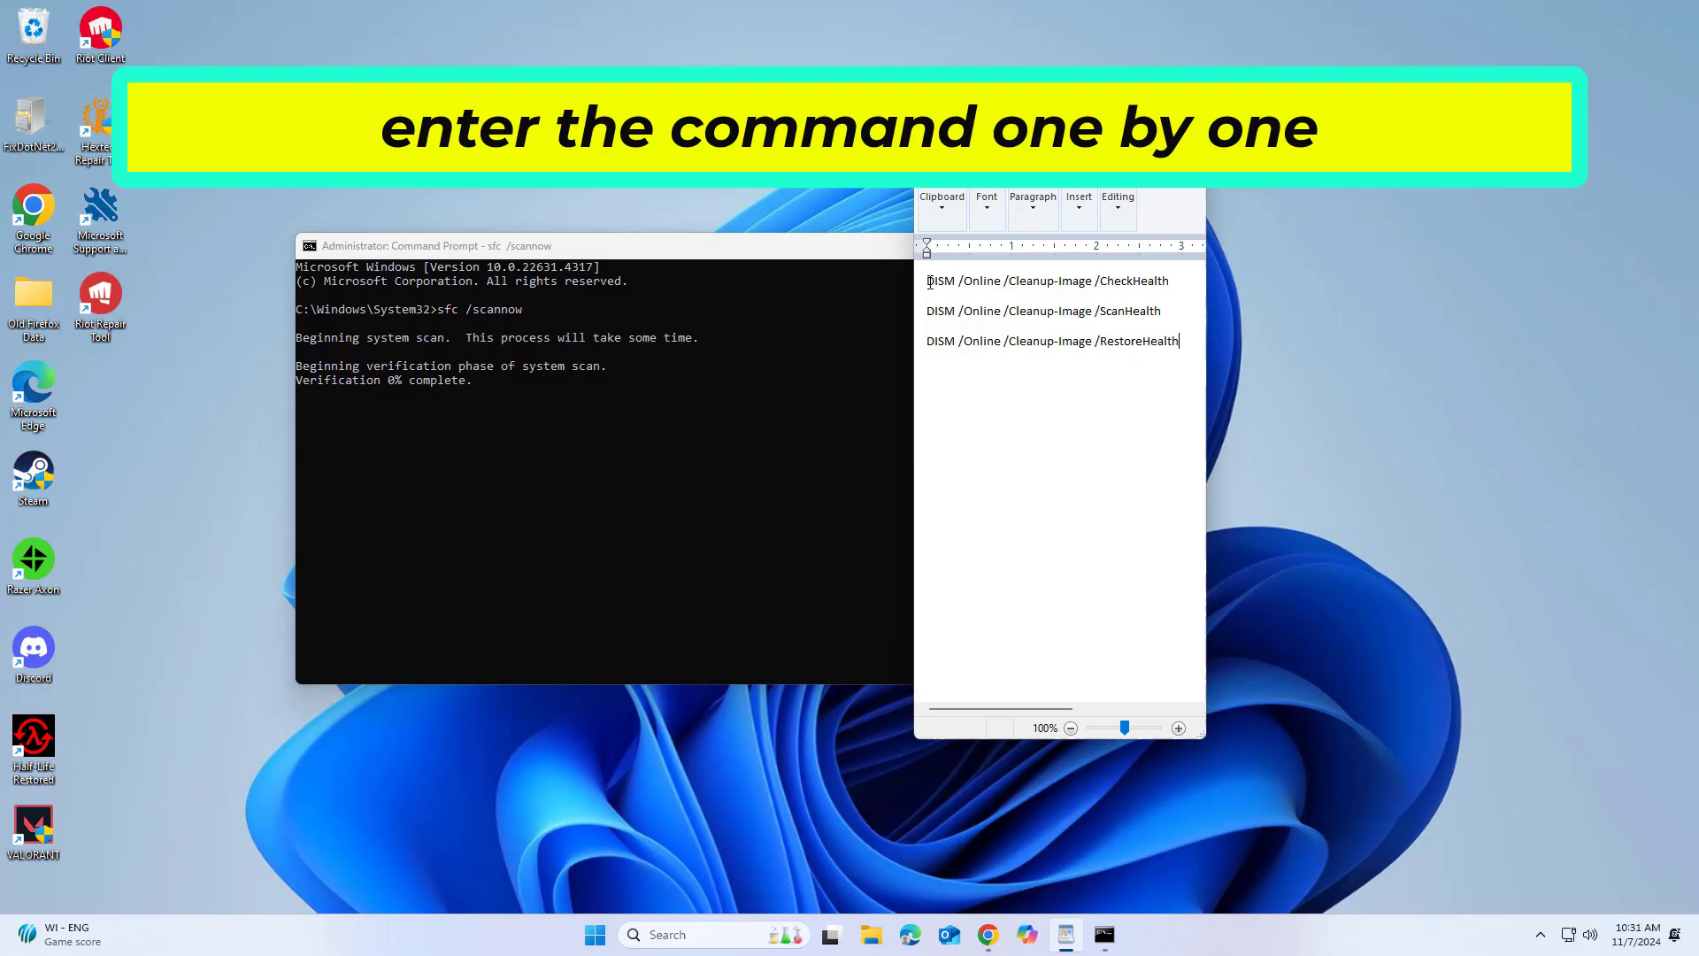
left_click_drag(927, 280, 1179, 344)
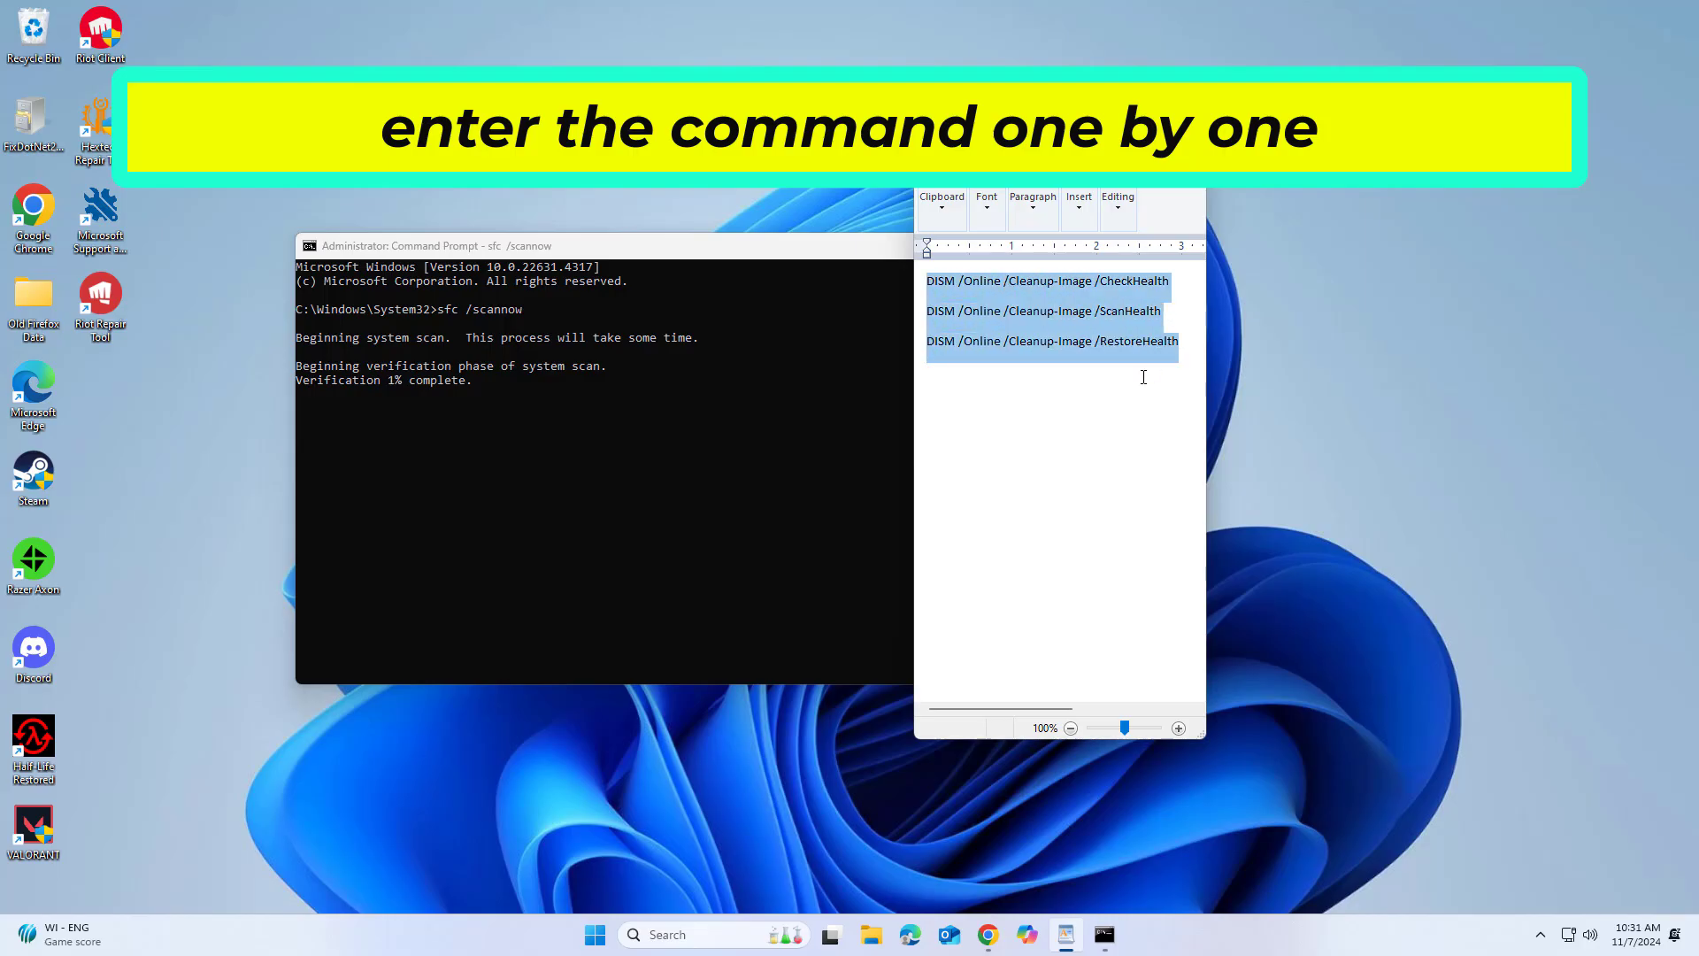
left_click(1178, 281)
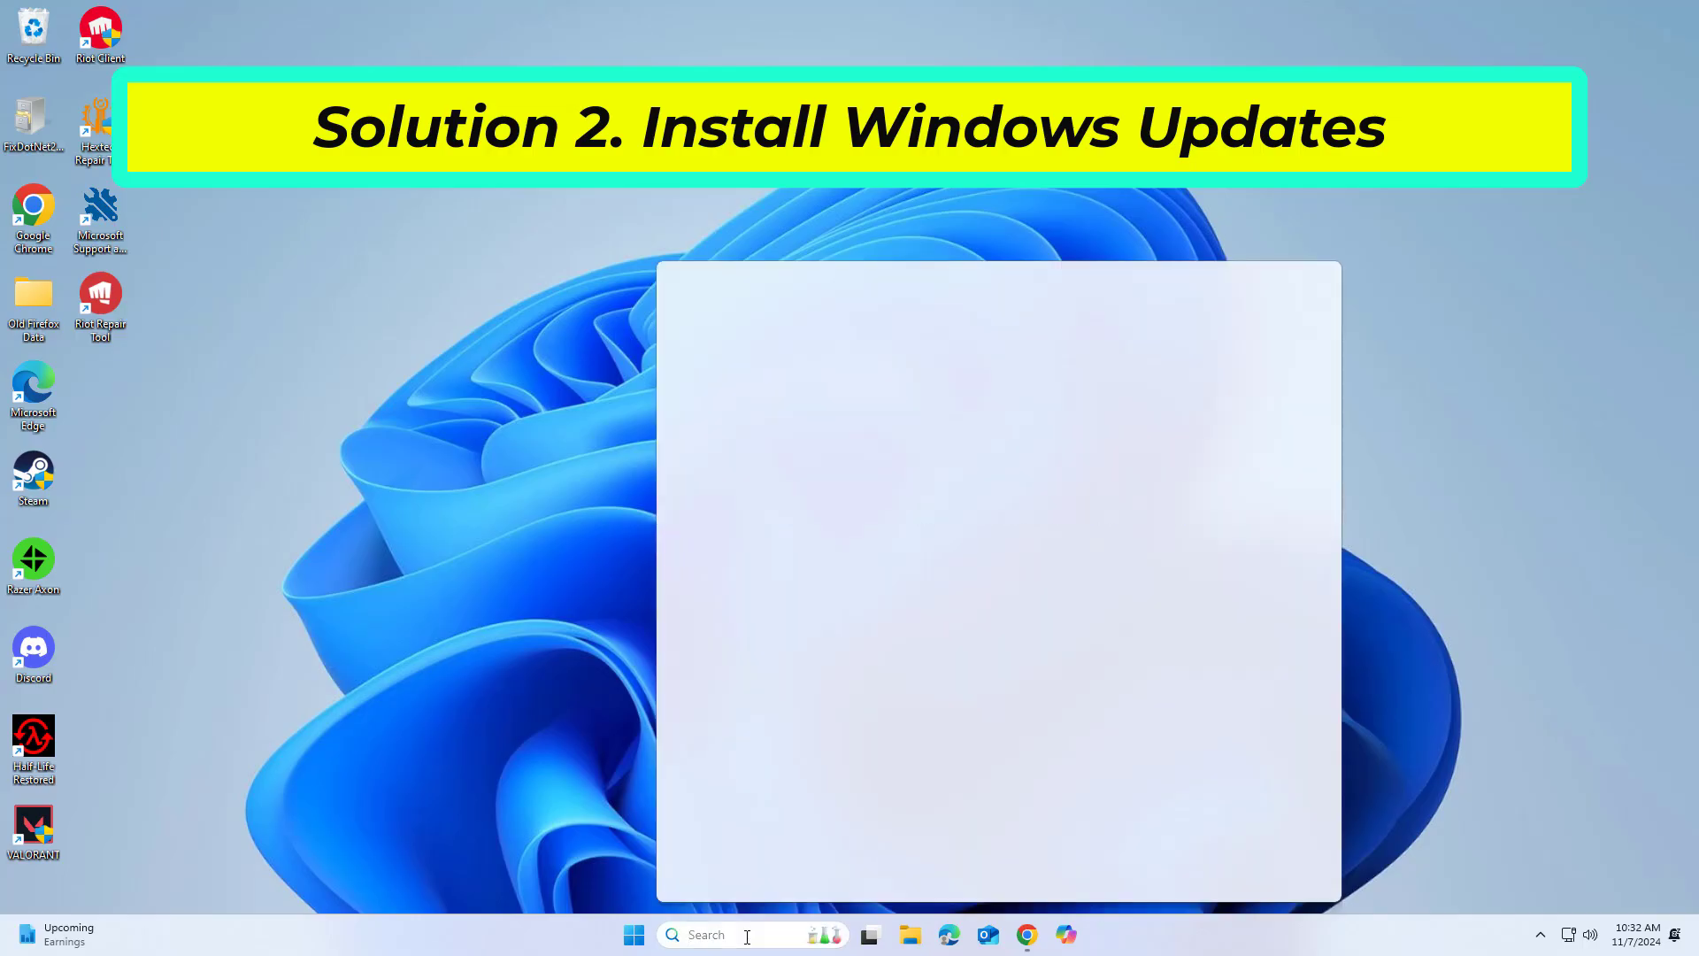
type("windows")
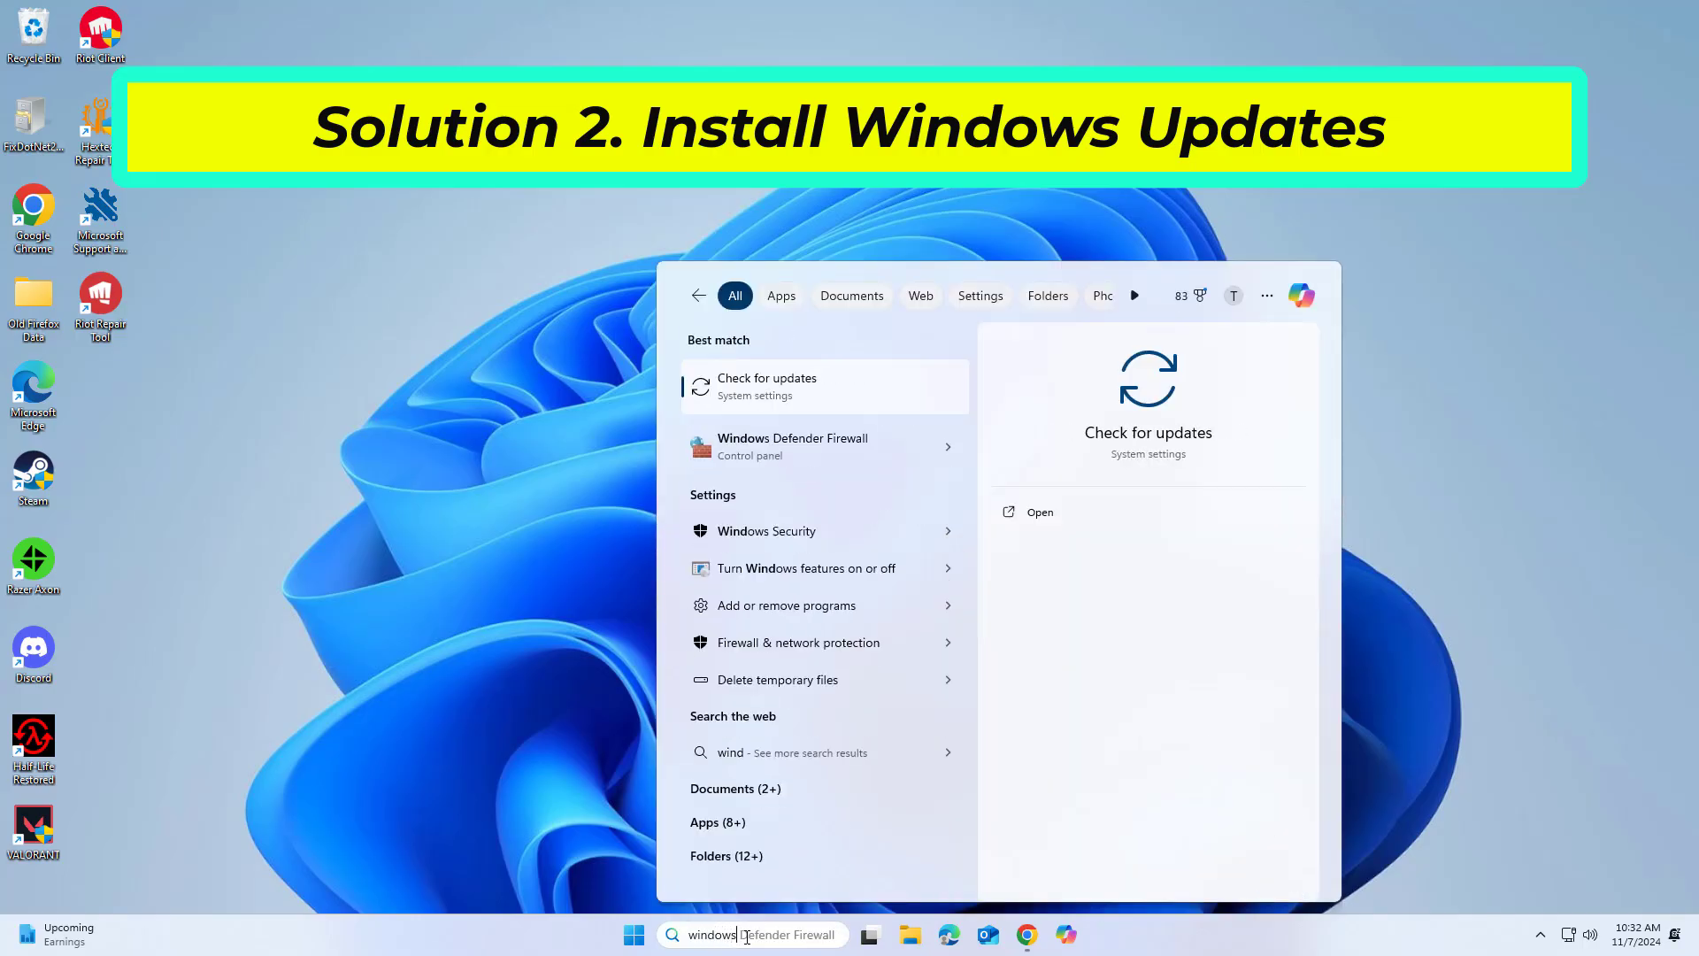
Check for updates and start downloading and installing the cumulative update preview
left_click(847, 389)
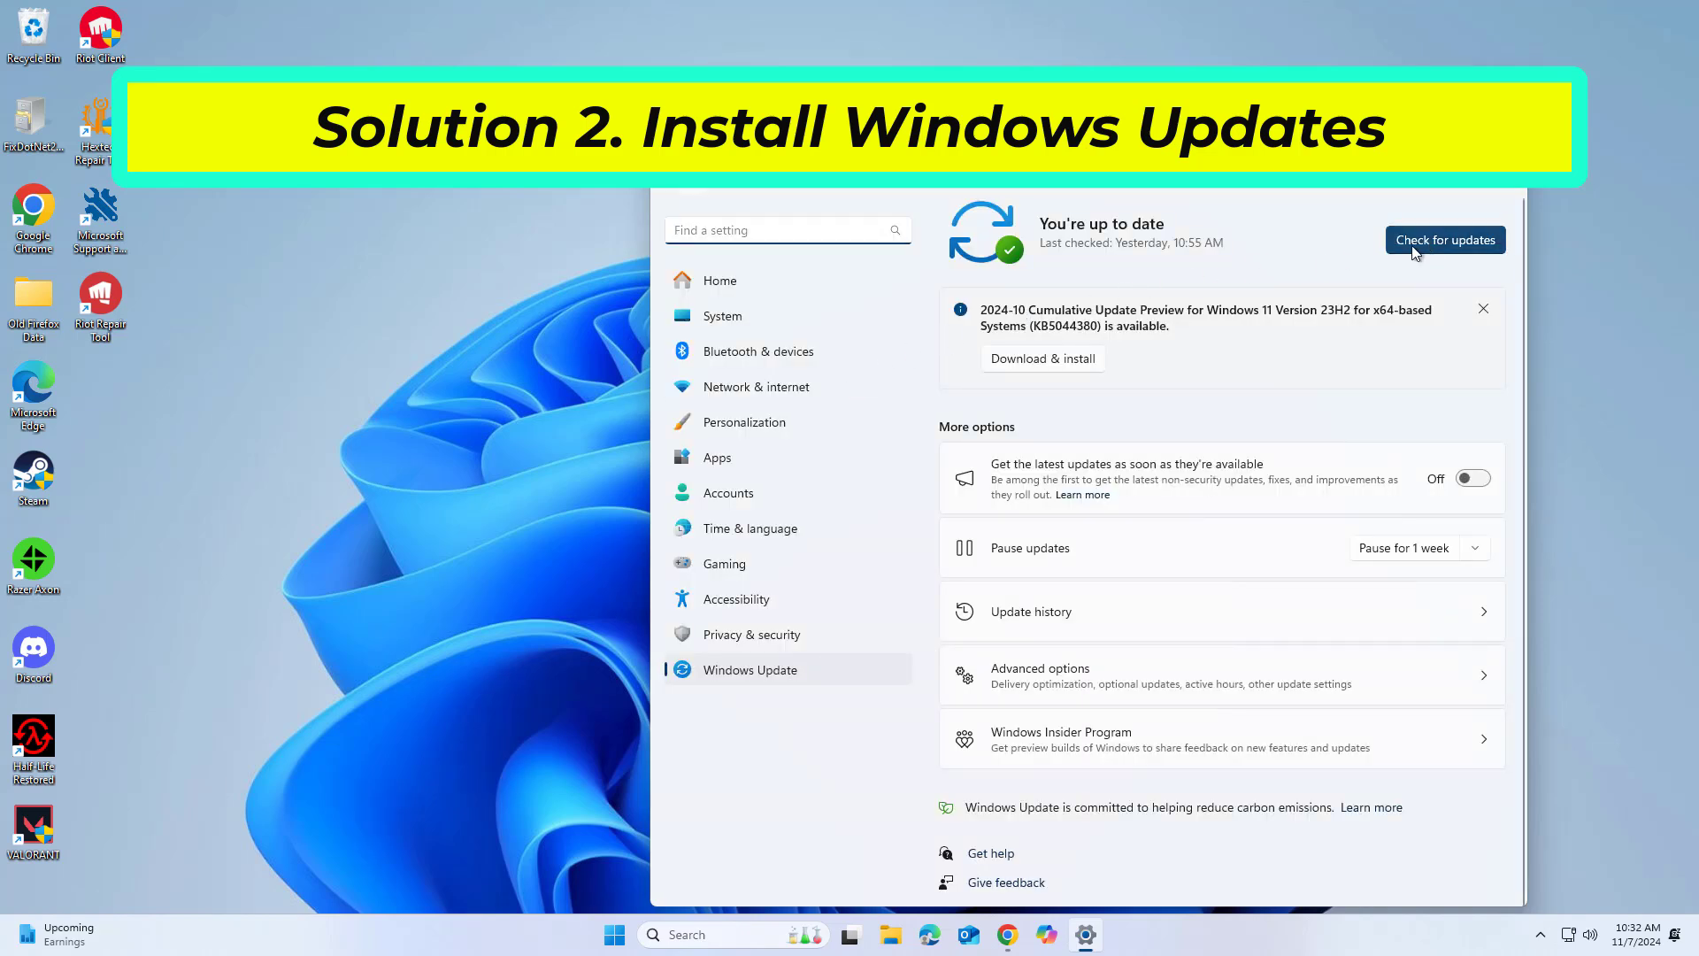
left_click(1021, 370)
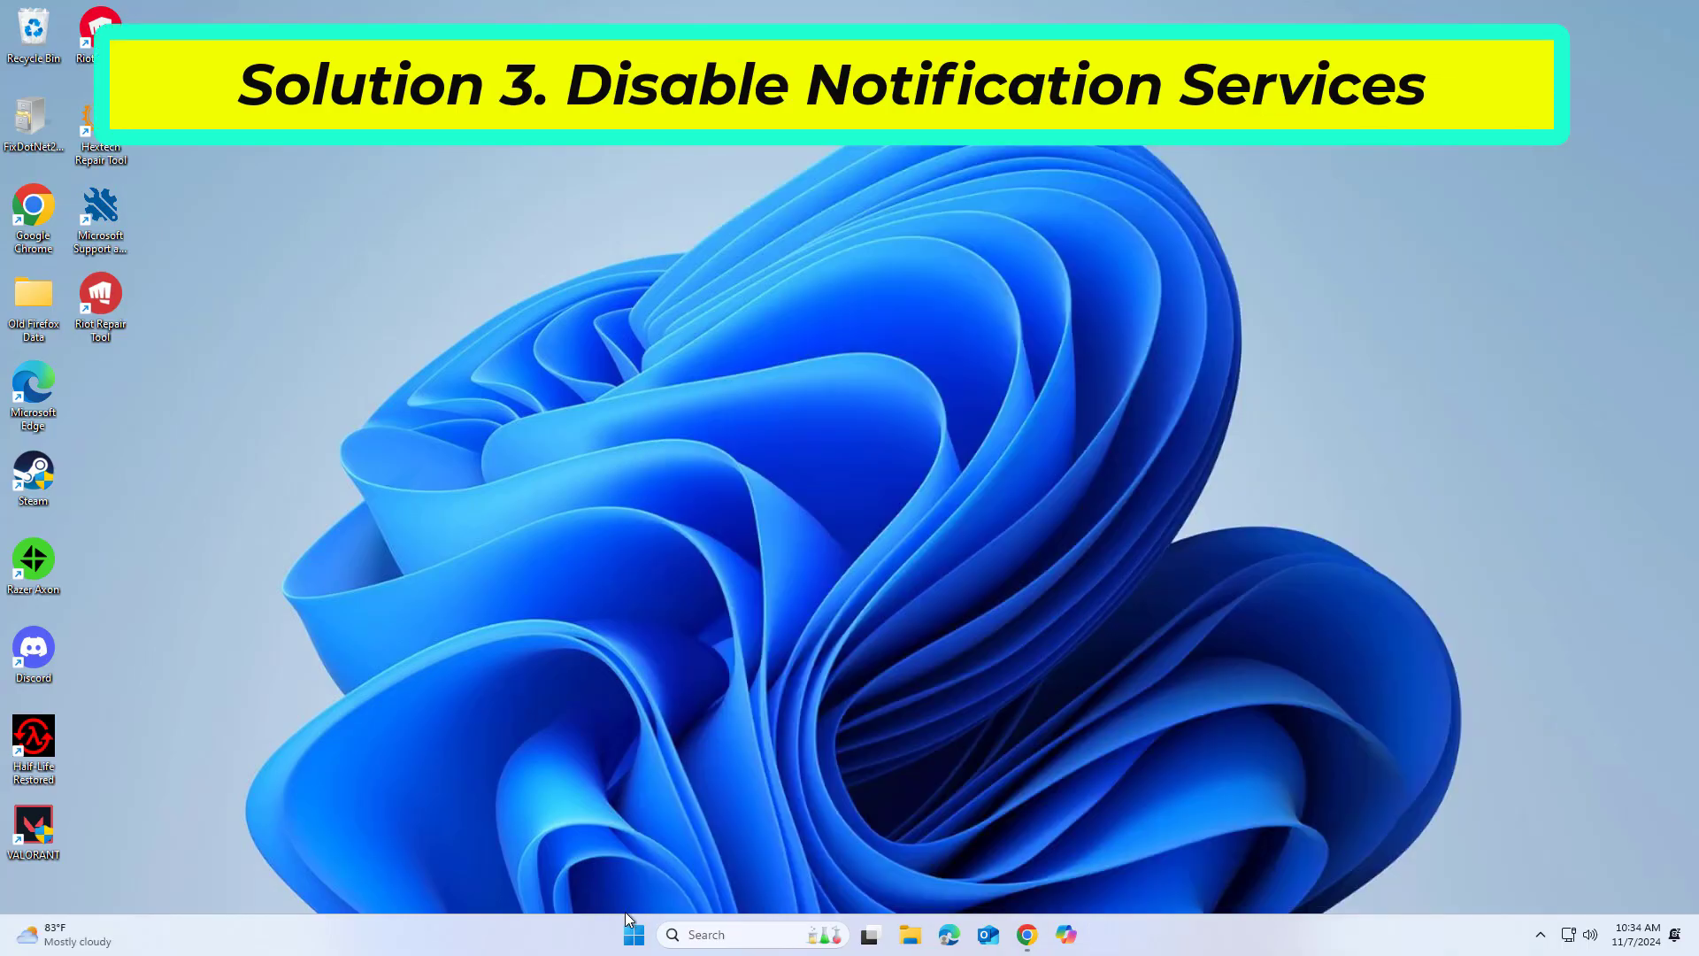
Open Windows Settings from the Start context menu and go to System > Notifications
right_click(633, 934)
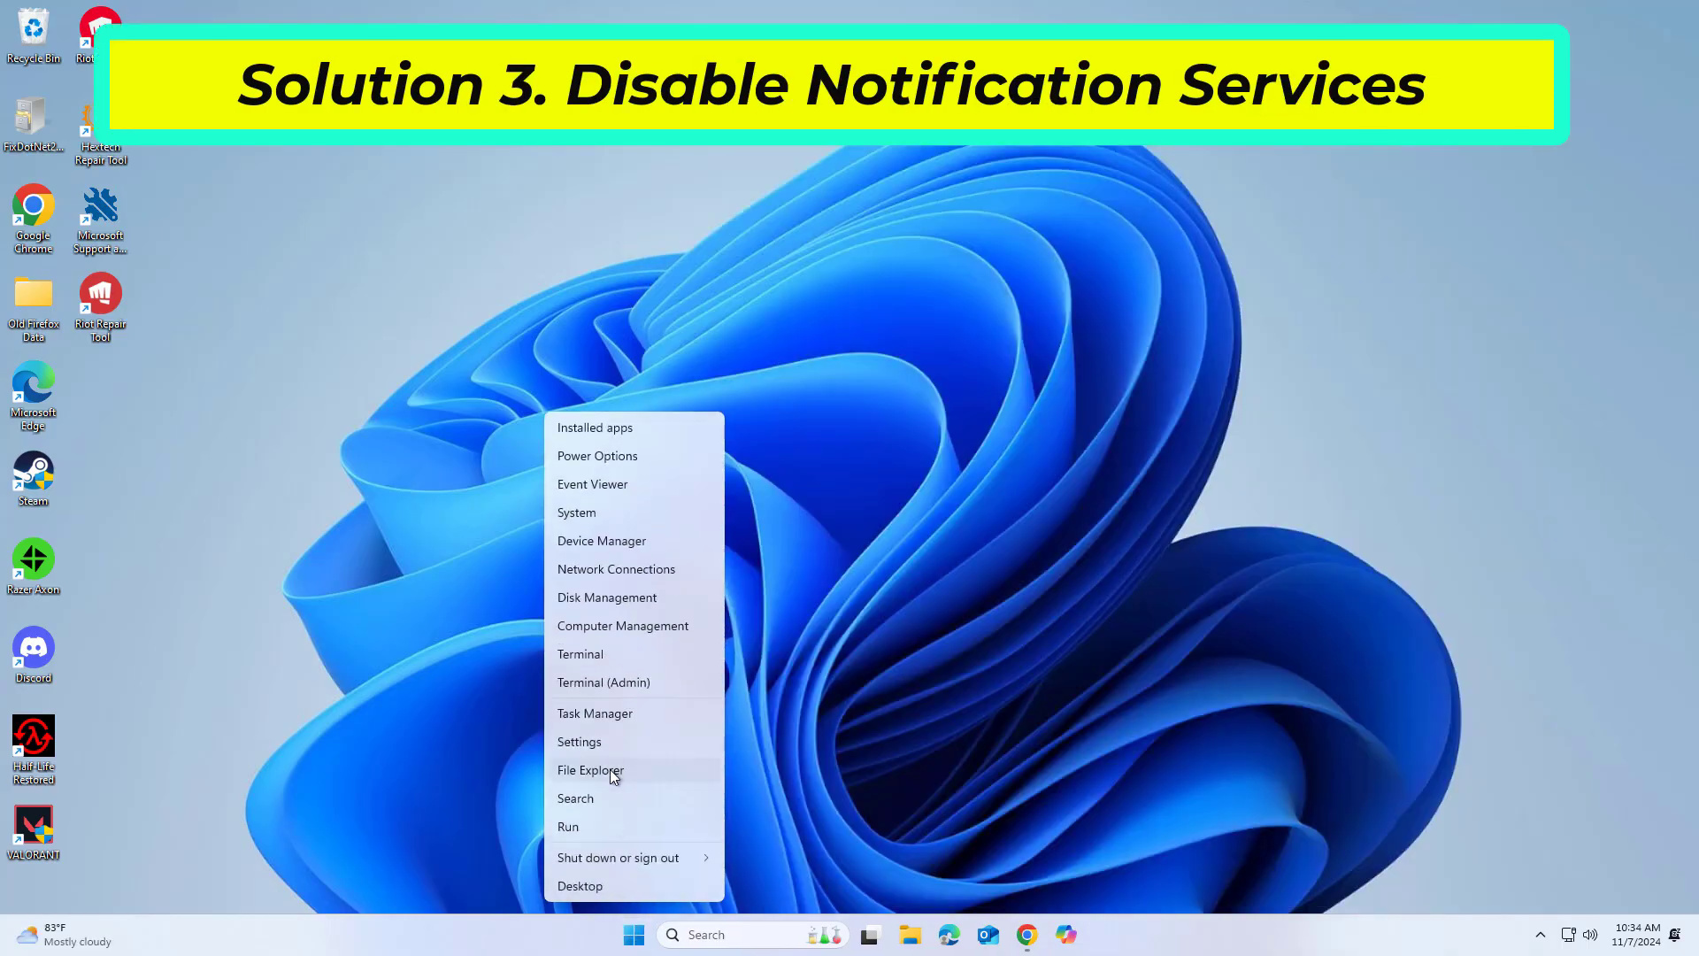
left_click(617, 739)
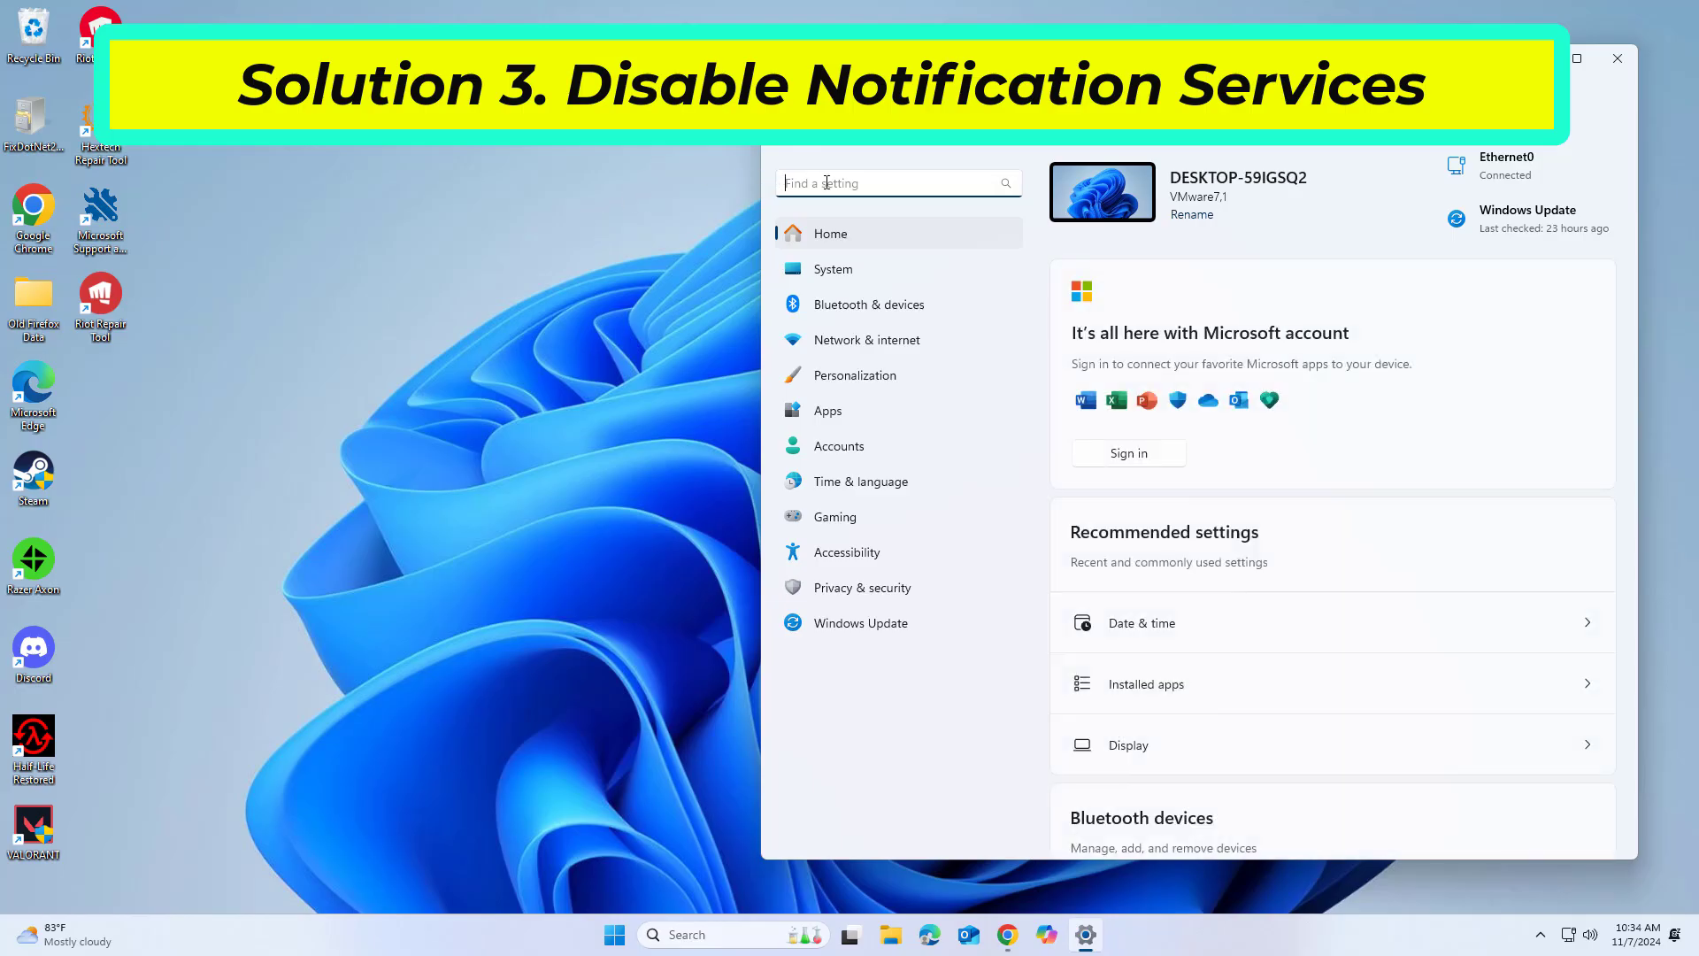
type("no")
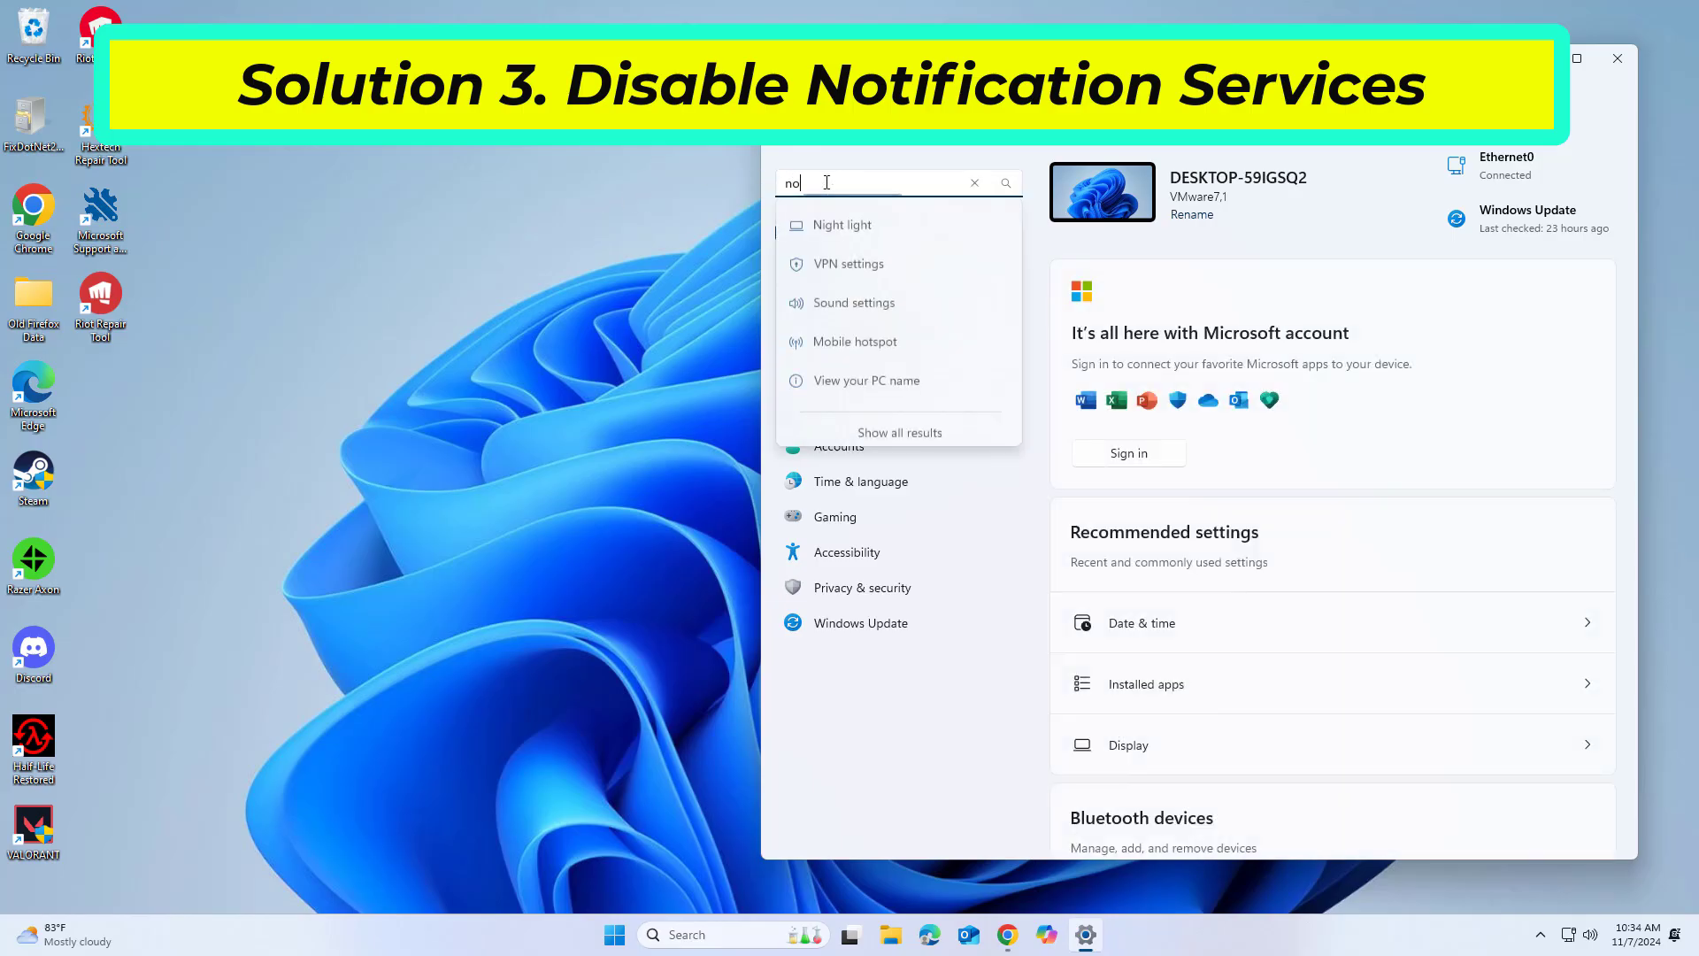
type("tifi")
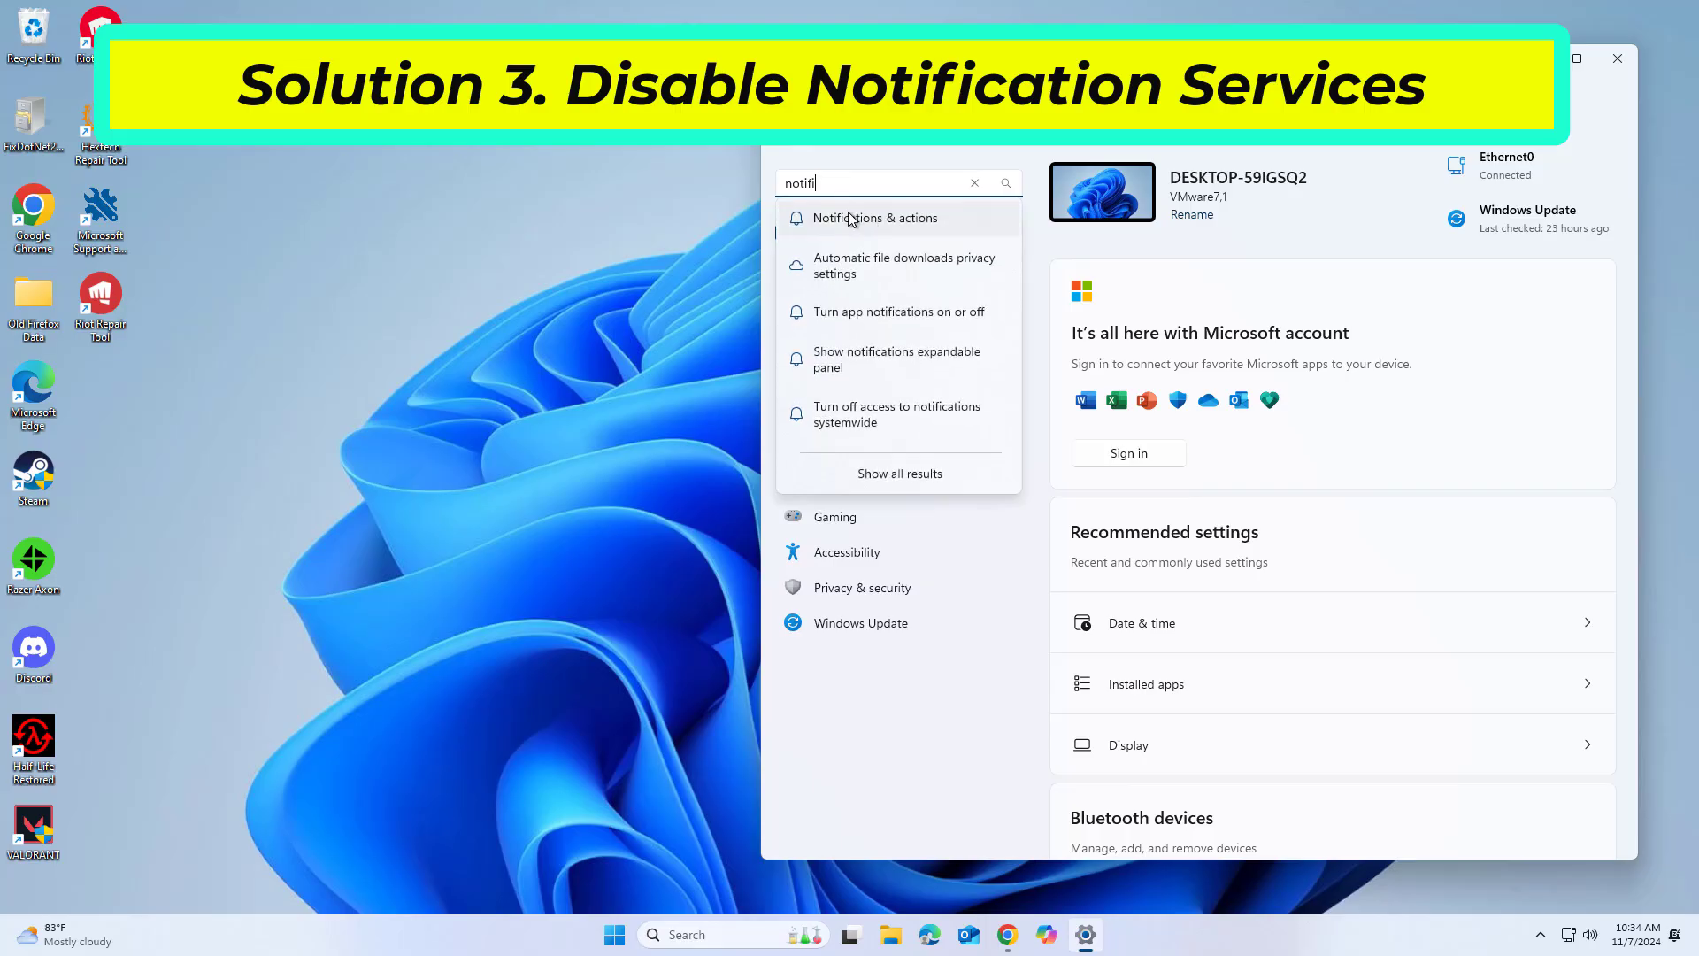
left_click(895, 218)
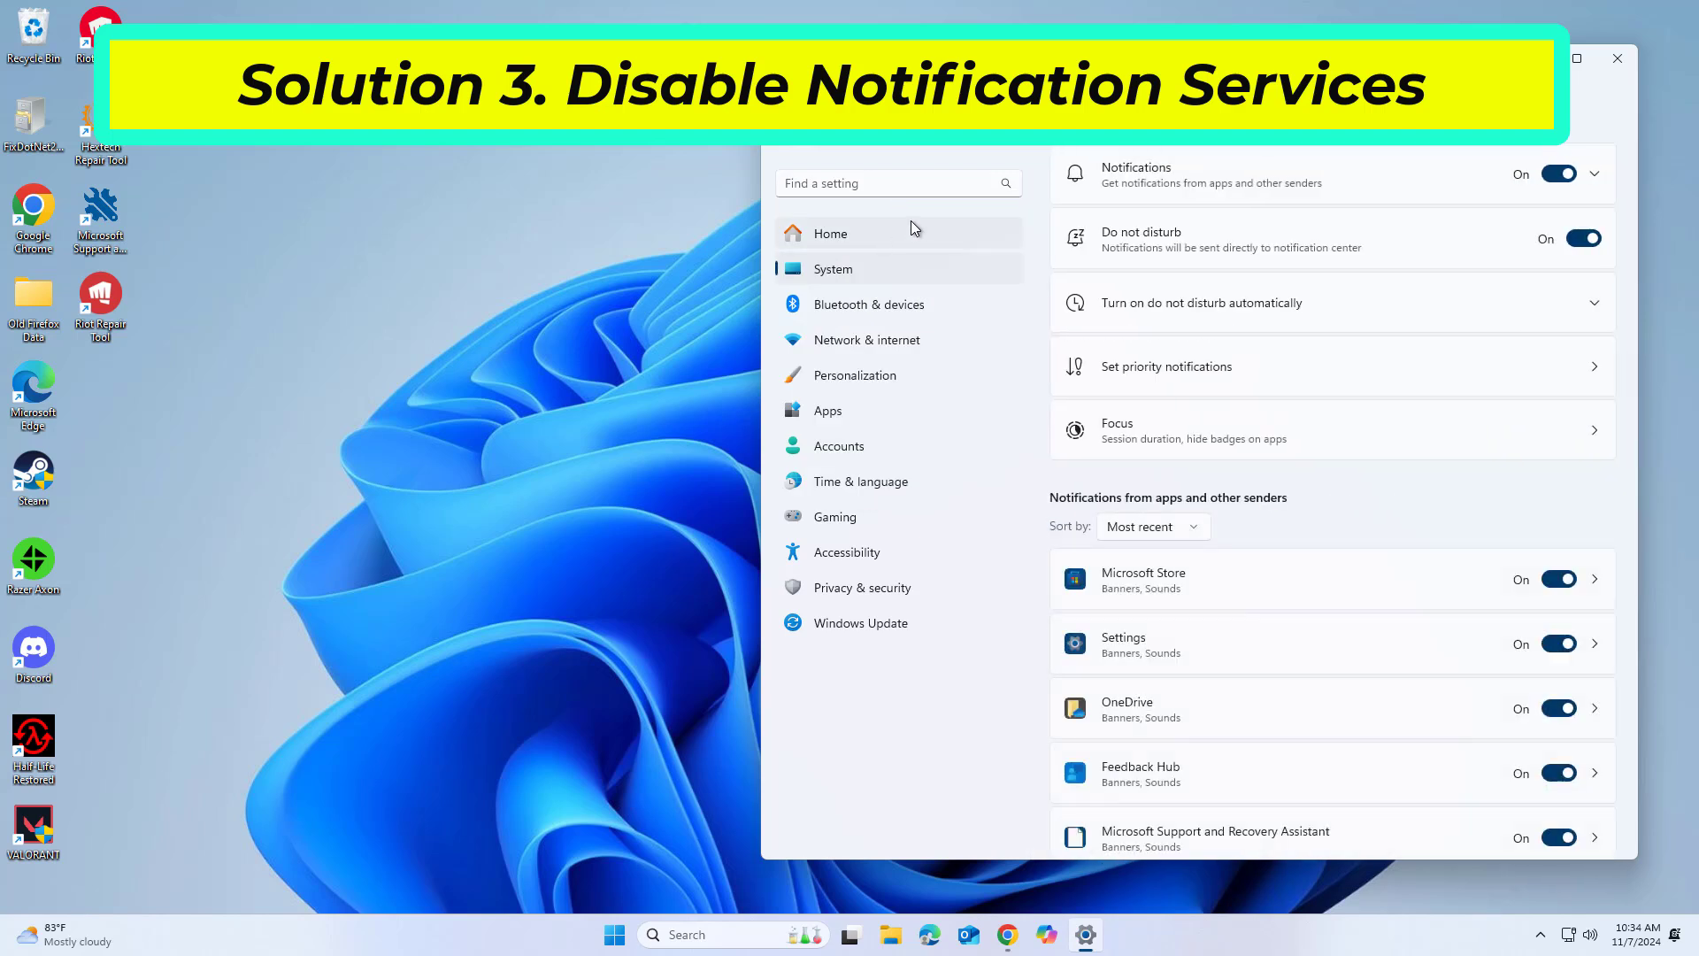
Turn Notifications off for all apps and senders, then close Settings
left_click(1561, 175)
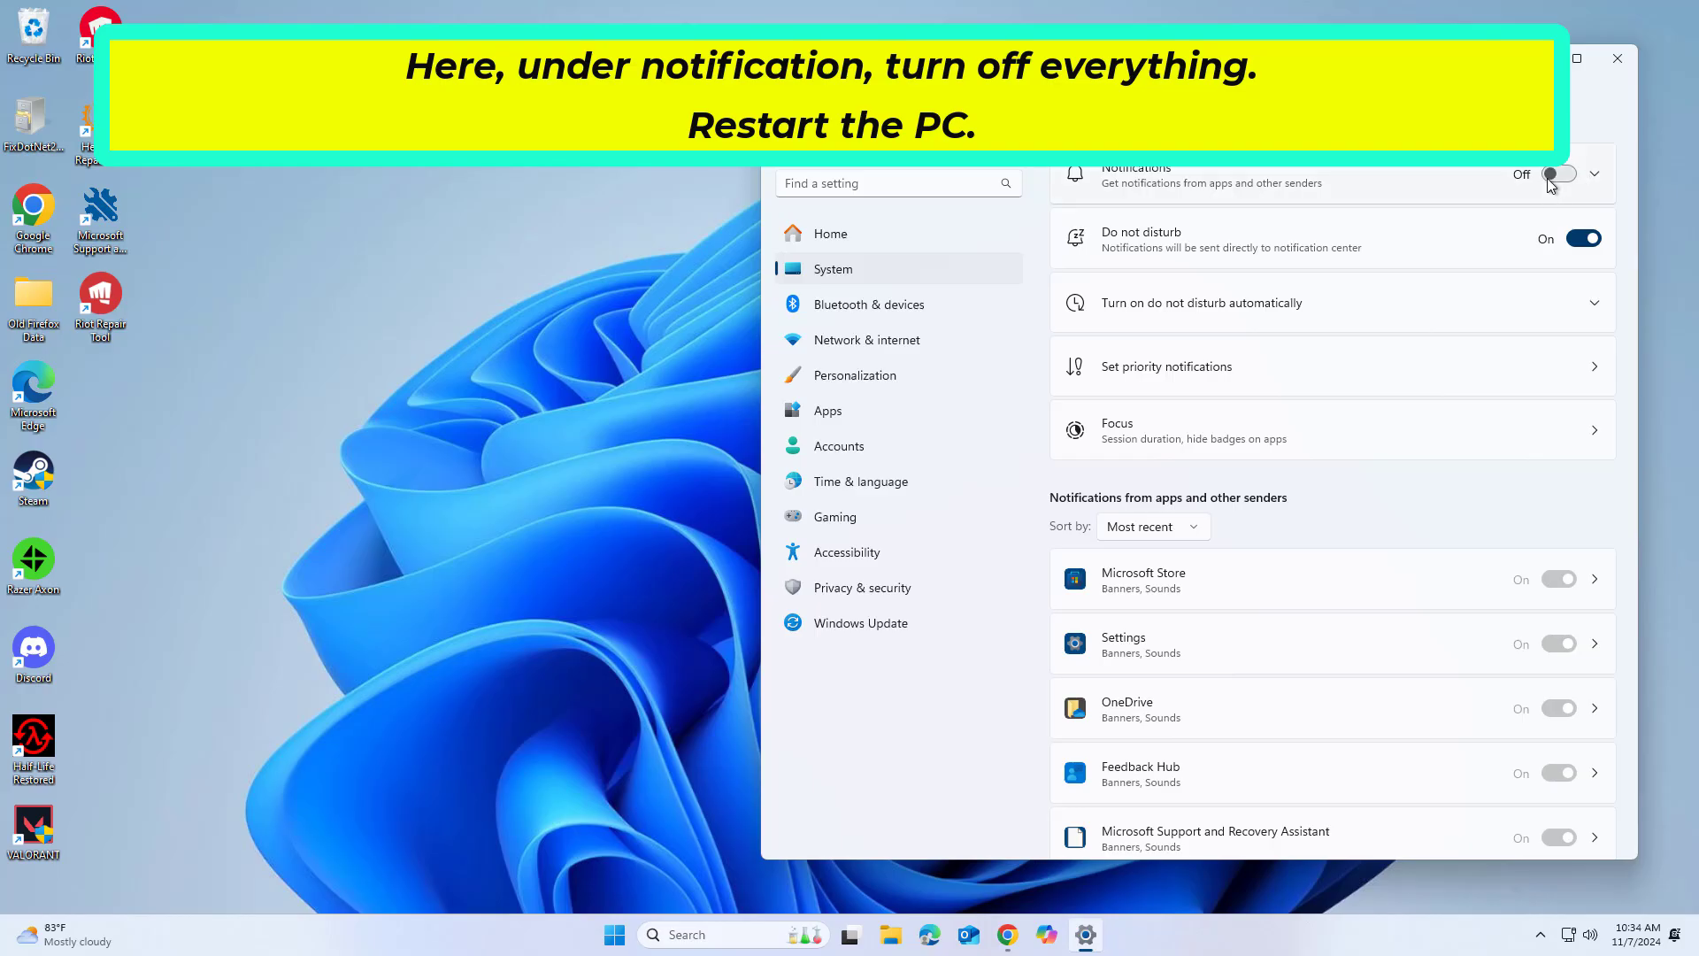
left_click(1602, 178)
left_click(1601, 178)
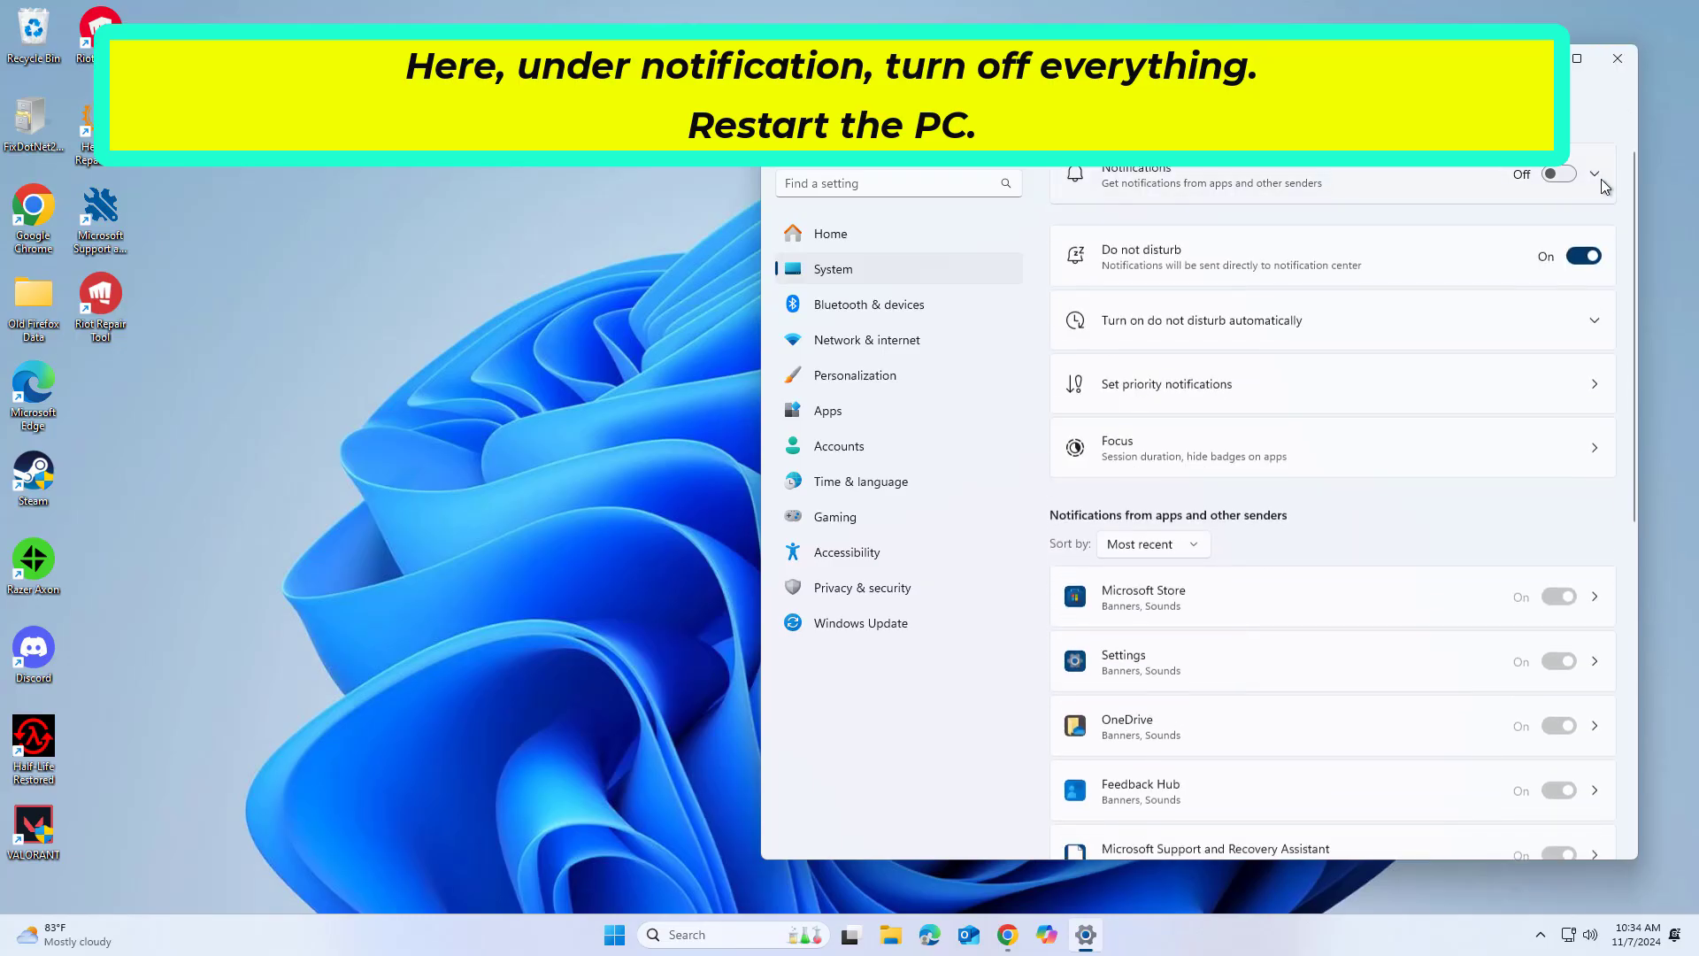
left_click(1617, 59)
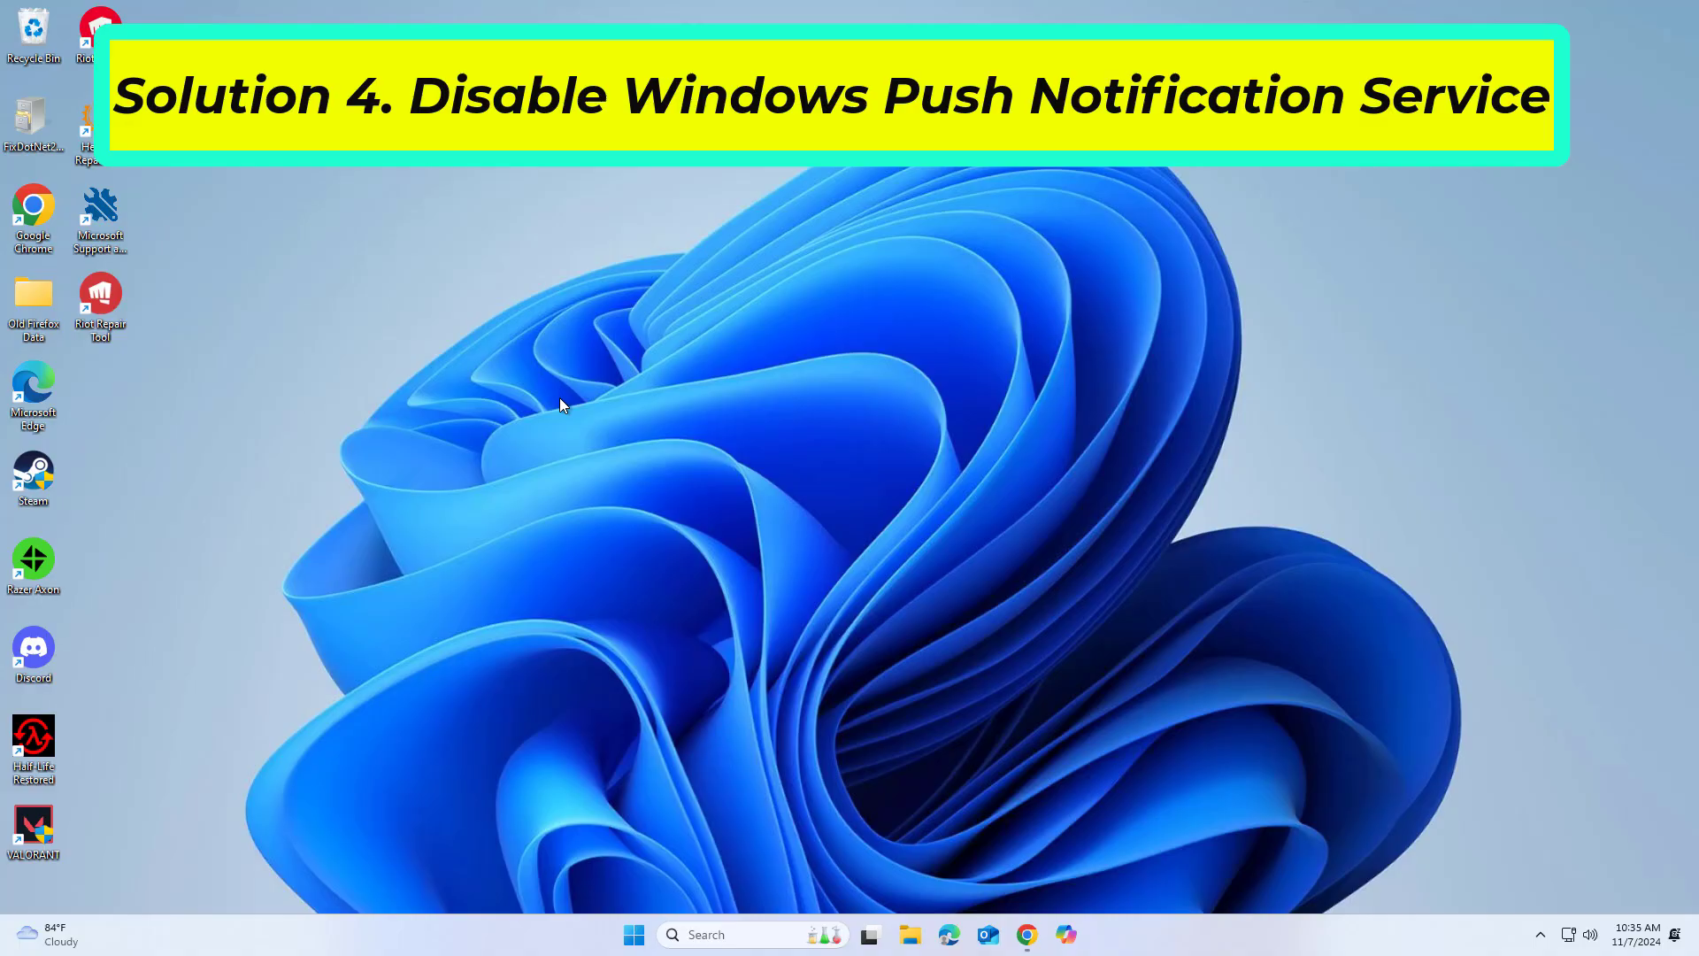
Search 'servi' and launch Services, approving the administrator prompt
left_click(723, 937)
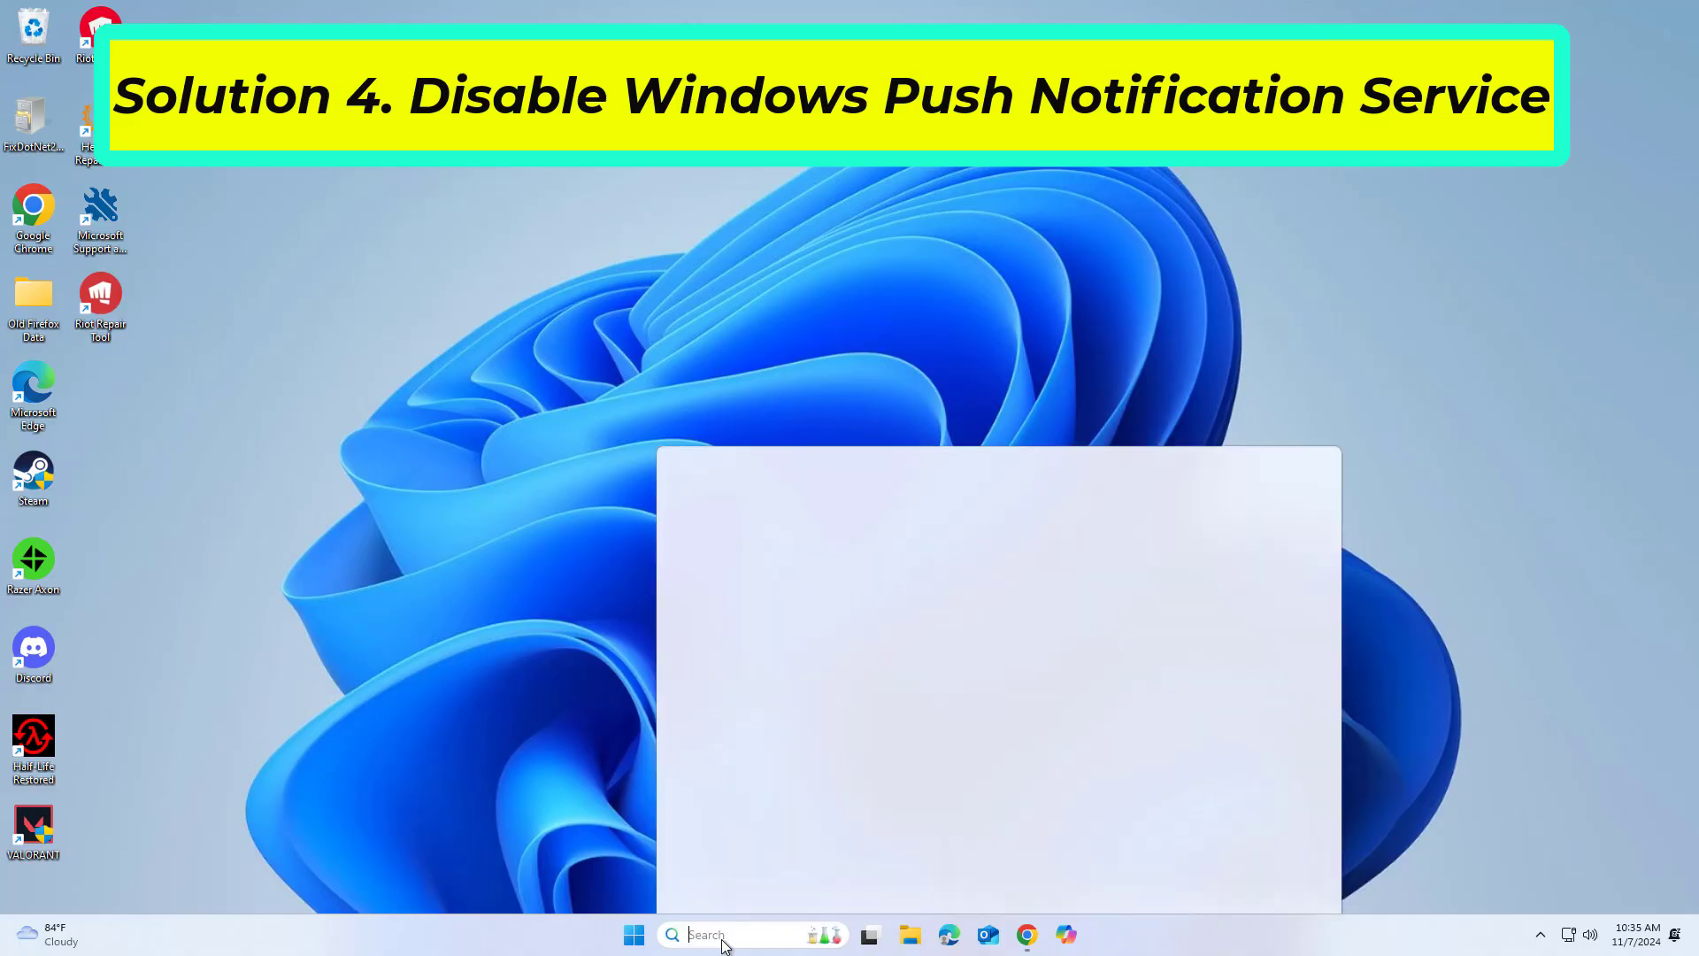
type("serv")
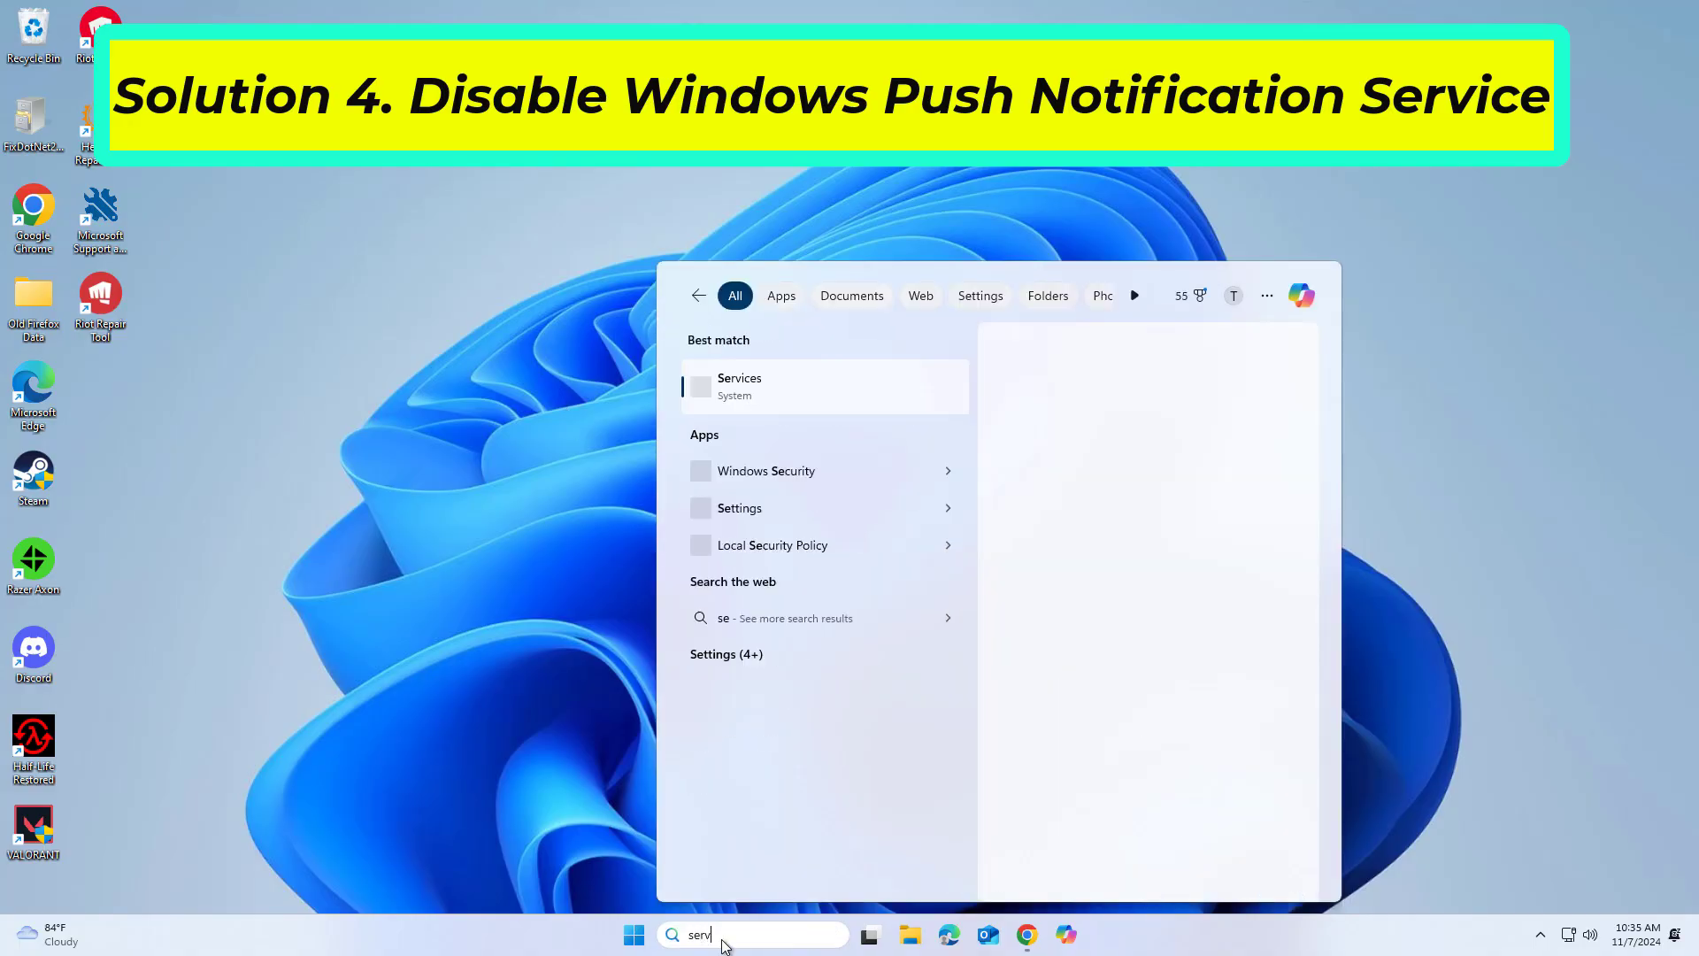
type("i")
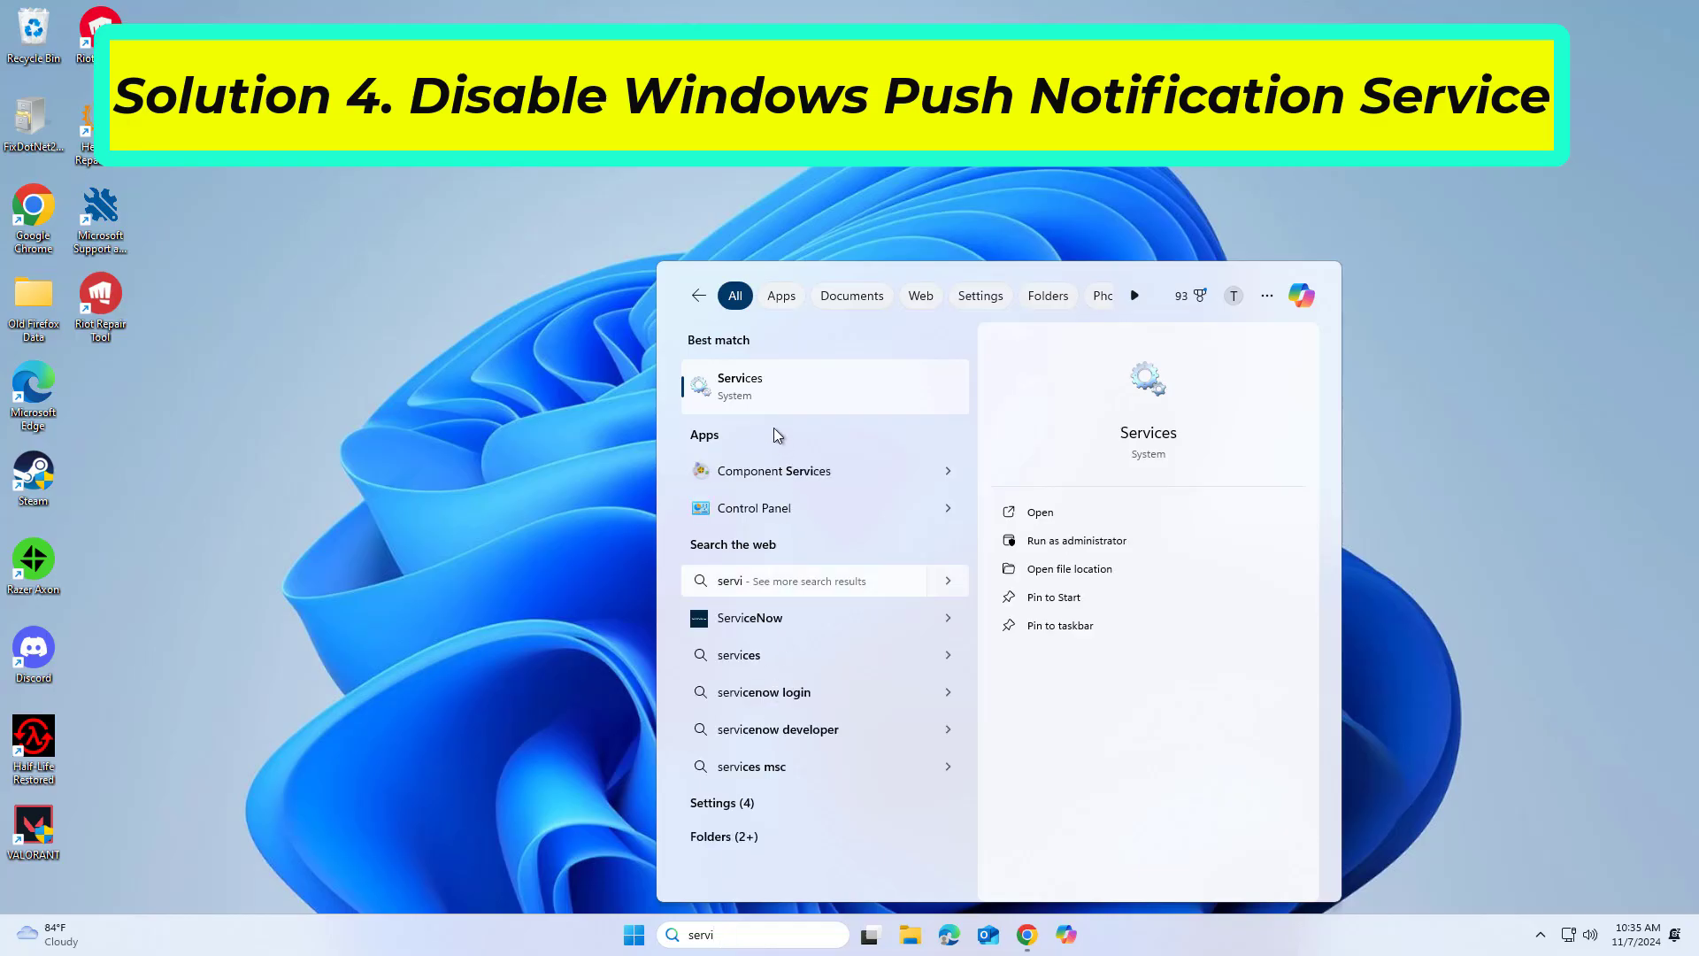
left_click(764, 385)
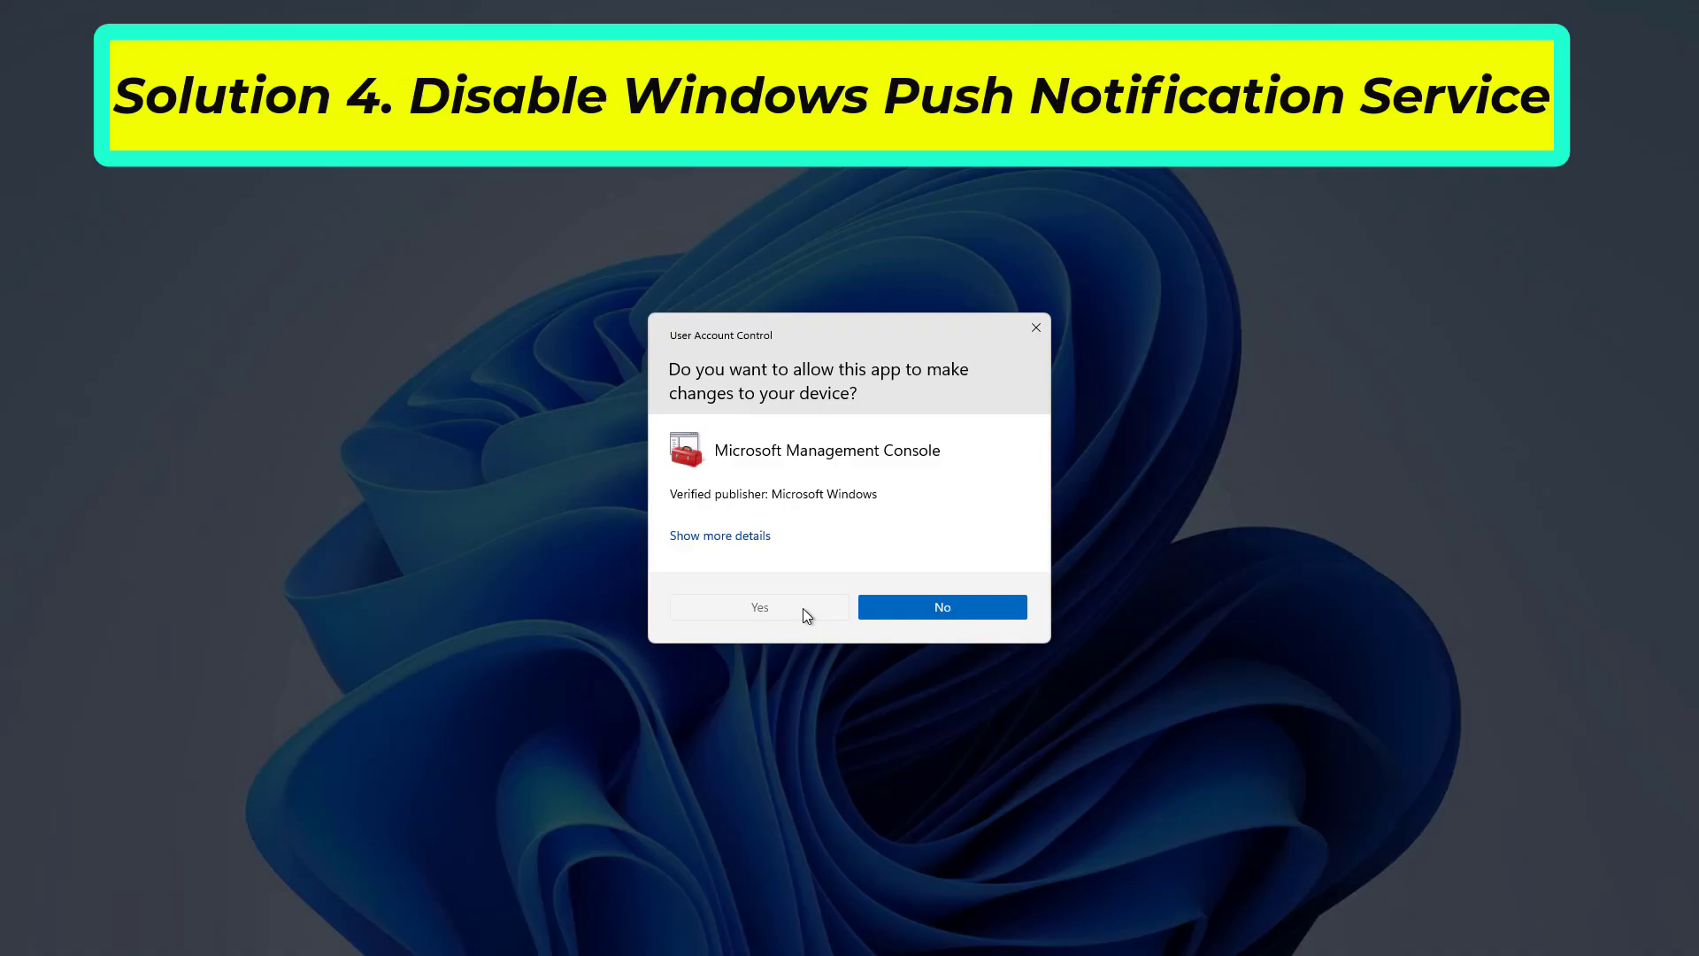
left_click(803, 608)
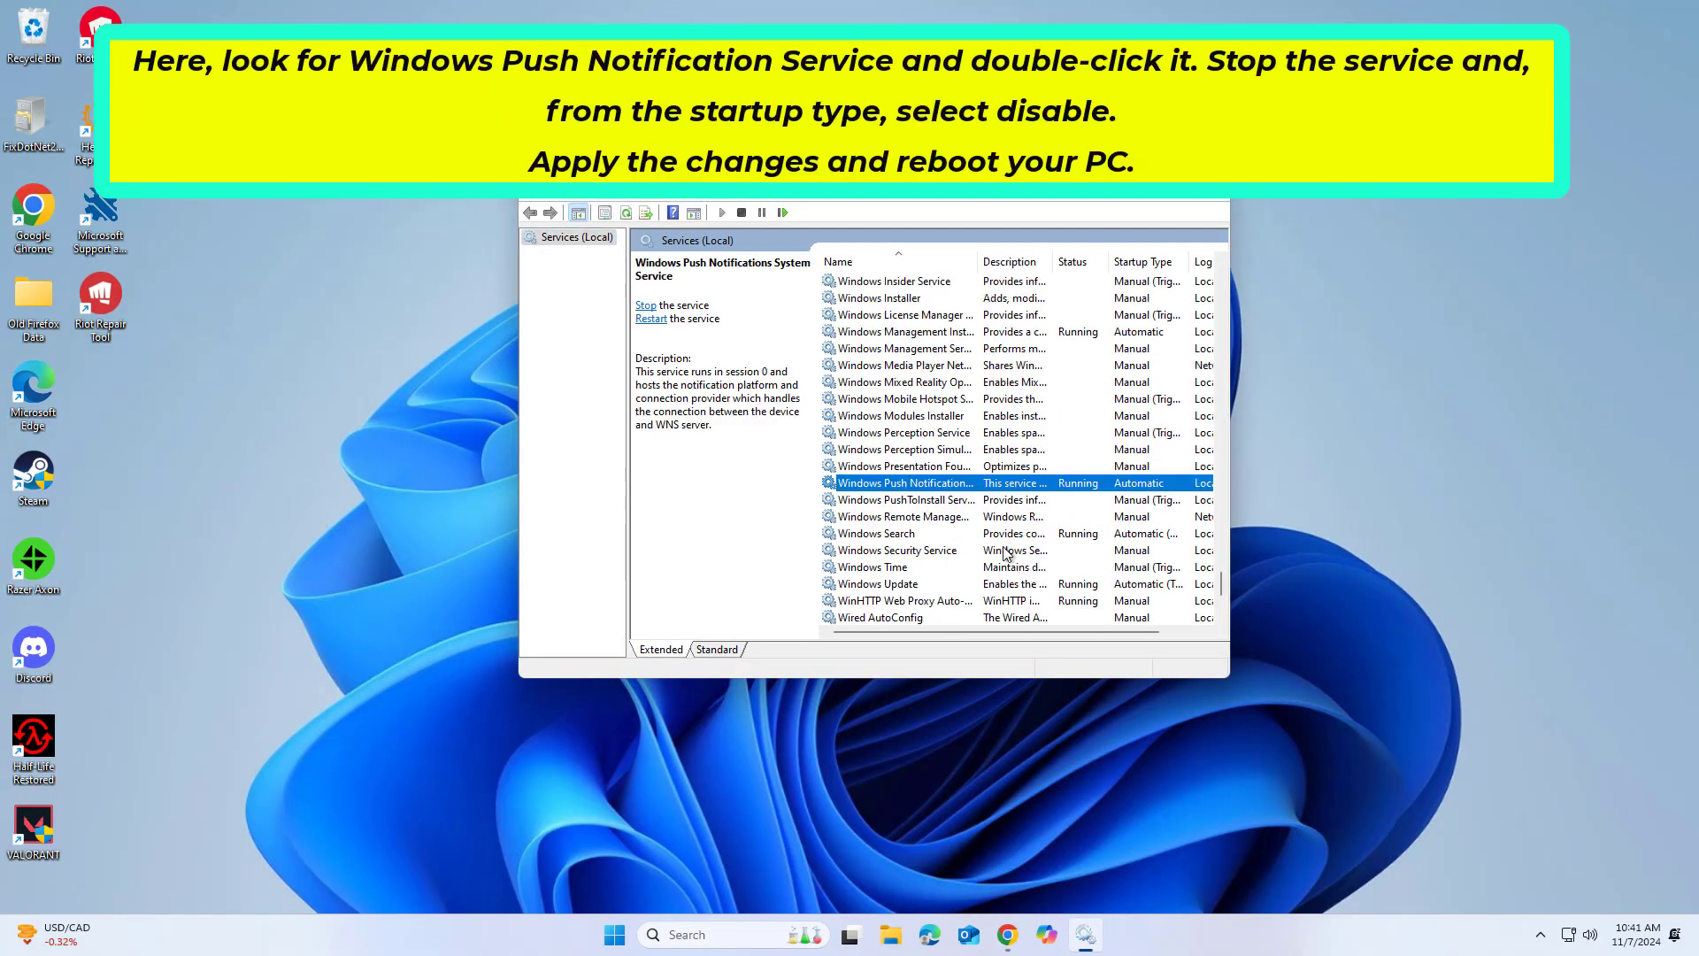
Set Windows Push Notifications System Service startup type to Disabled and apply it
right_click(969, 485)
left_click(946, 468)
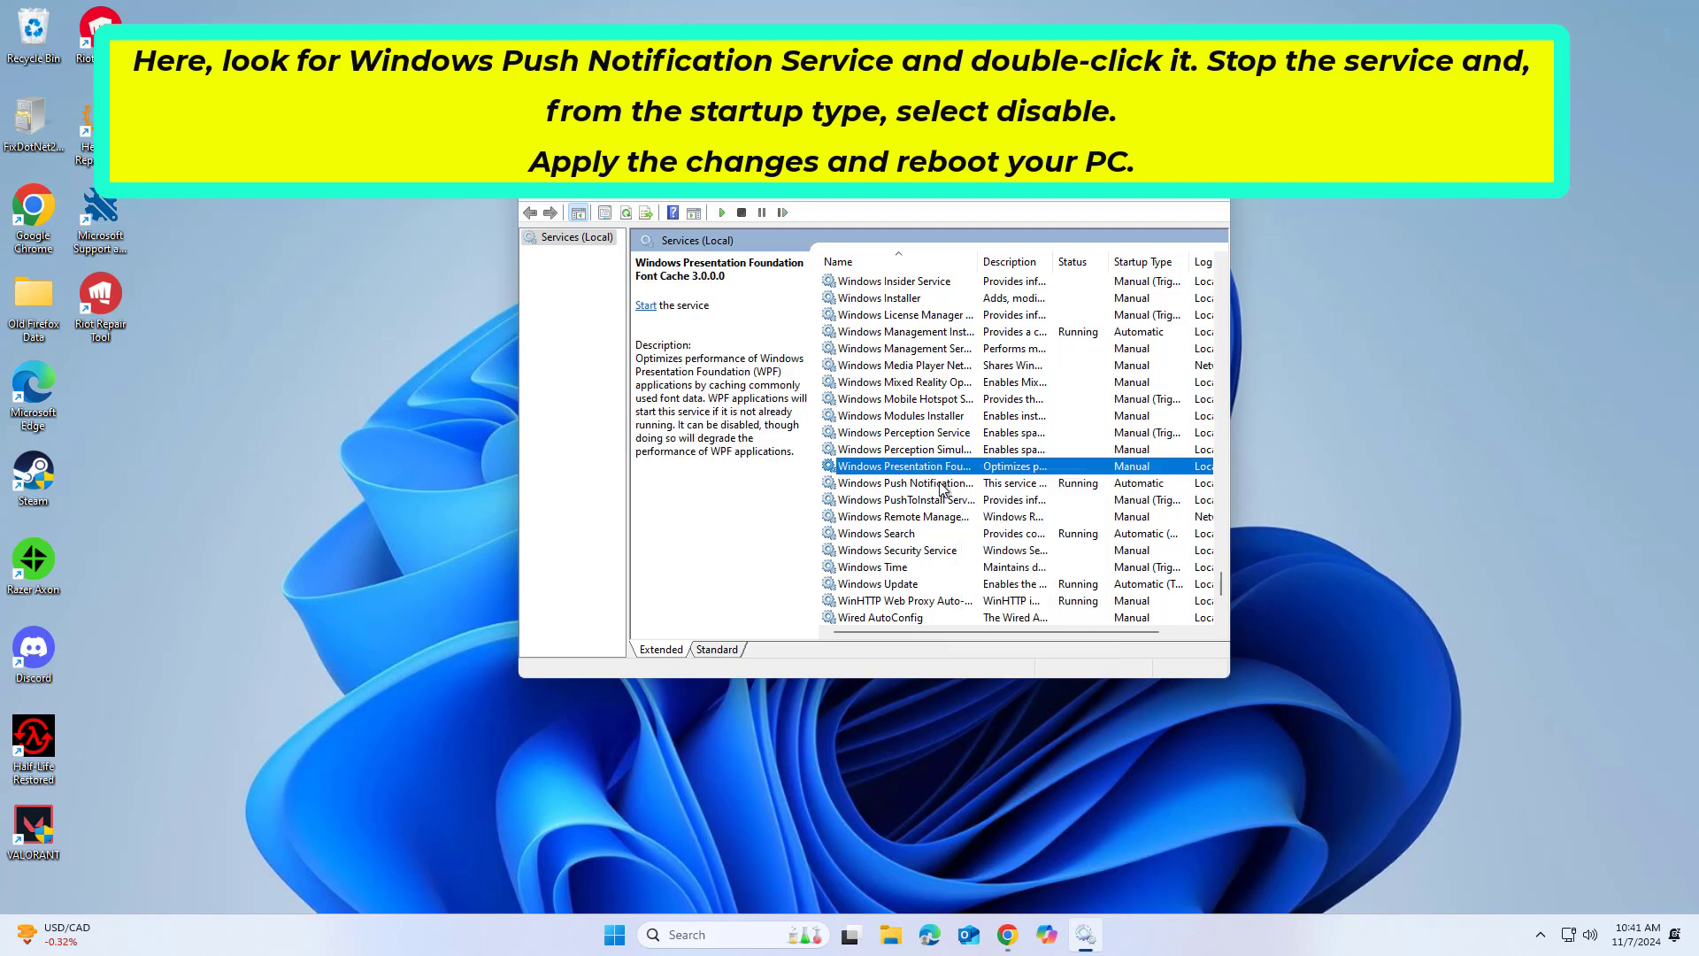
double_click(941, 485)
left_click(856, 410)
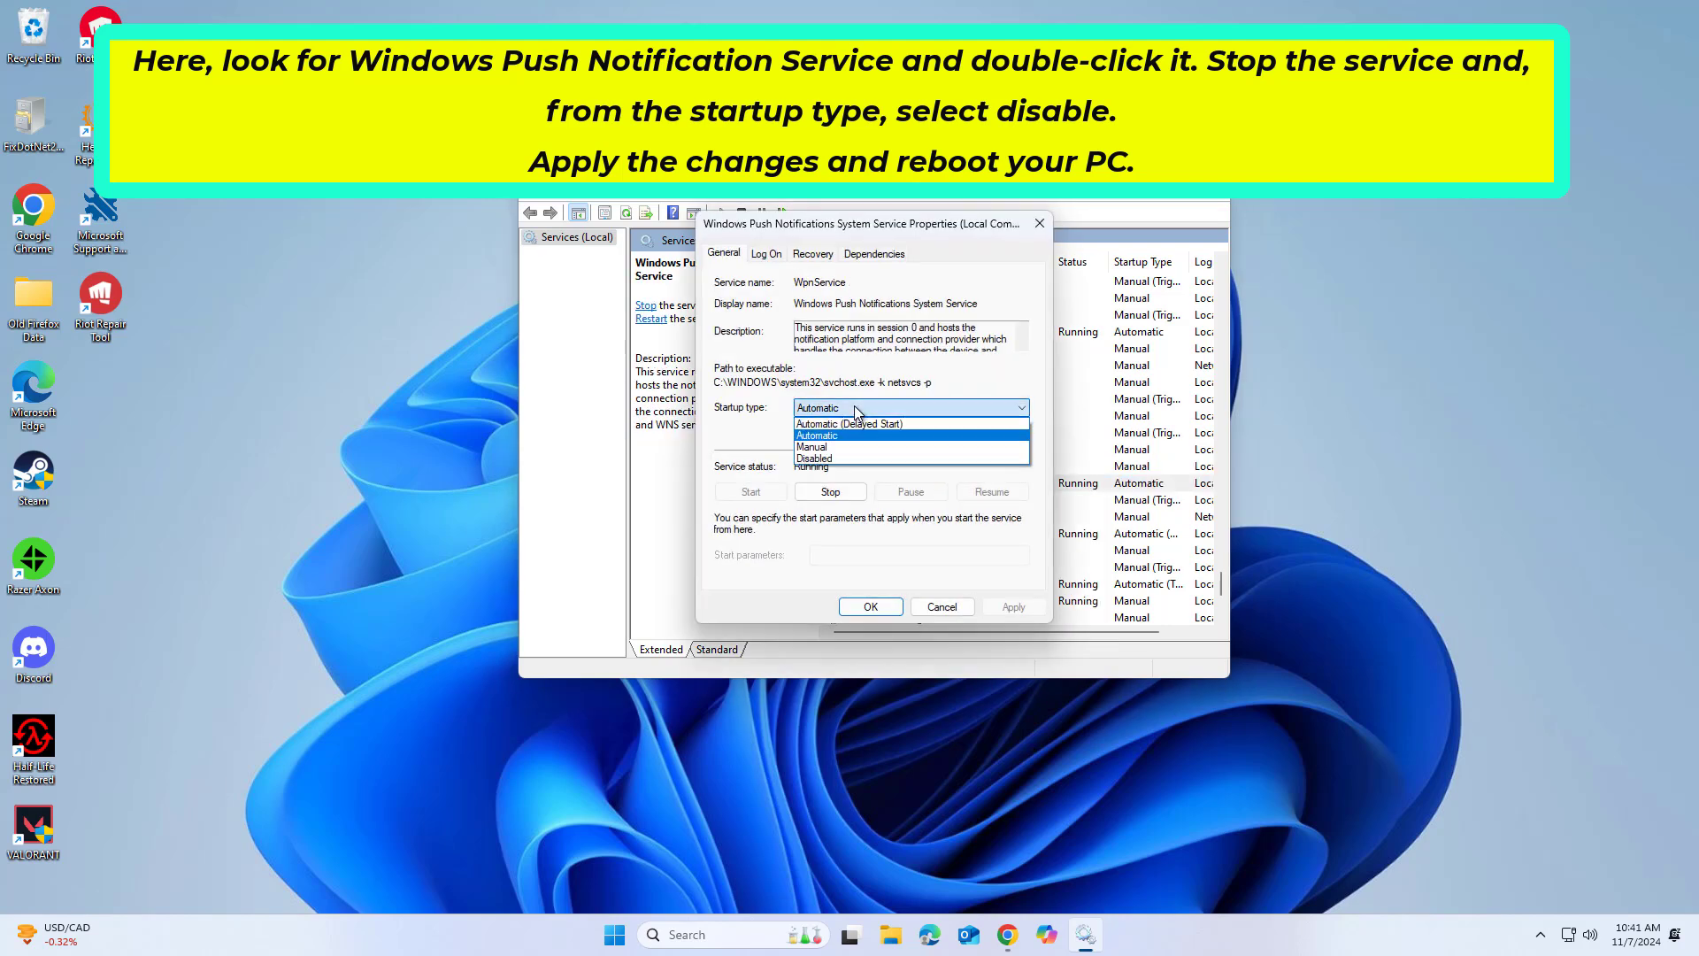
left_click(840, 458)
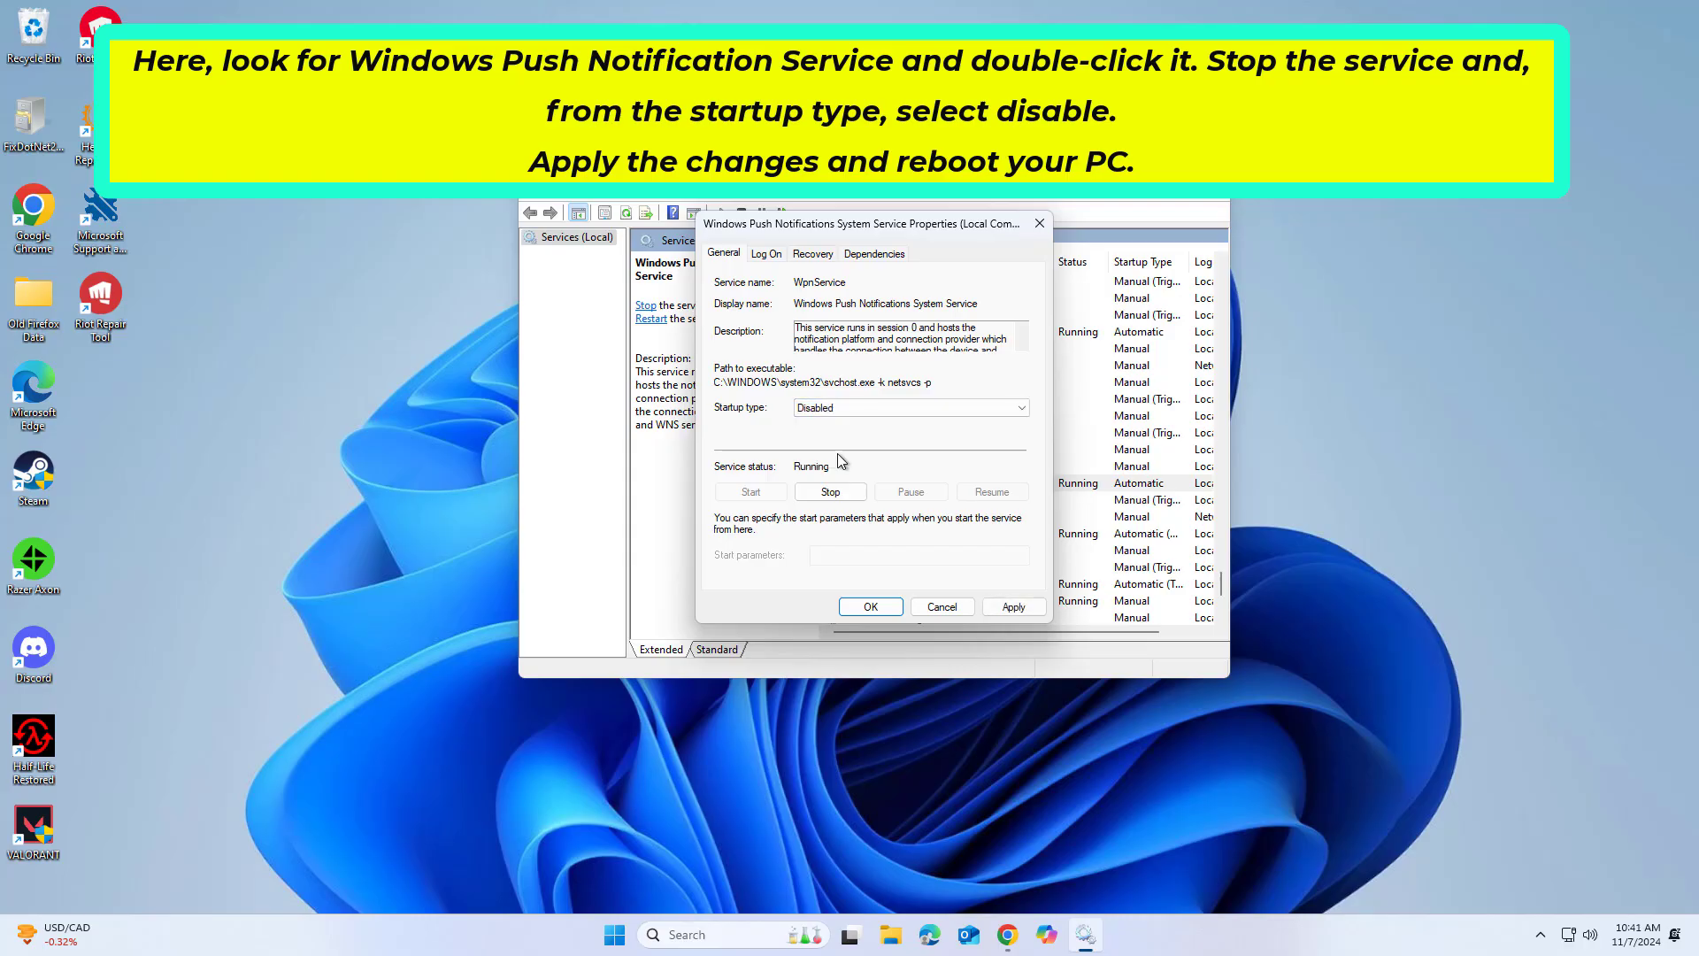
left_click(1033, 612)
left_click(871, 607)
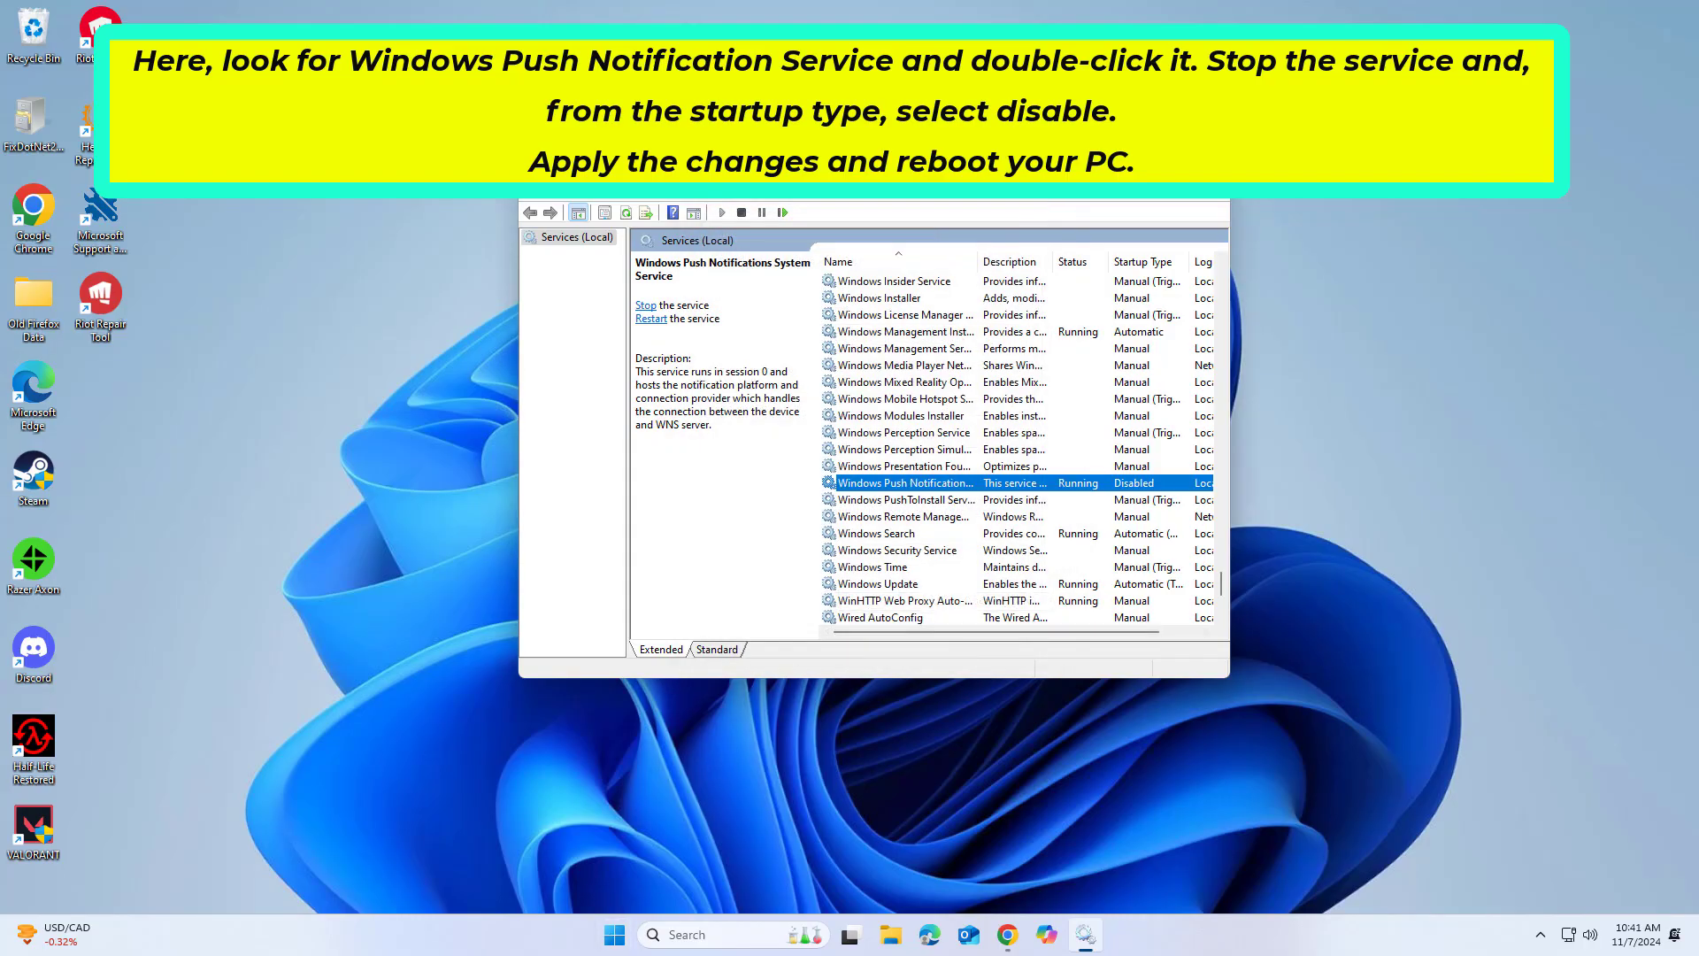
Close Services and bring up the Start menu power options to restart
left_click(1209, 179)
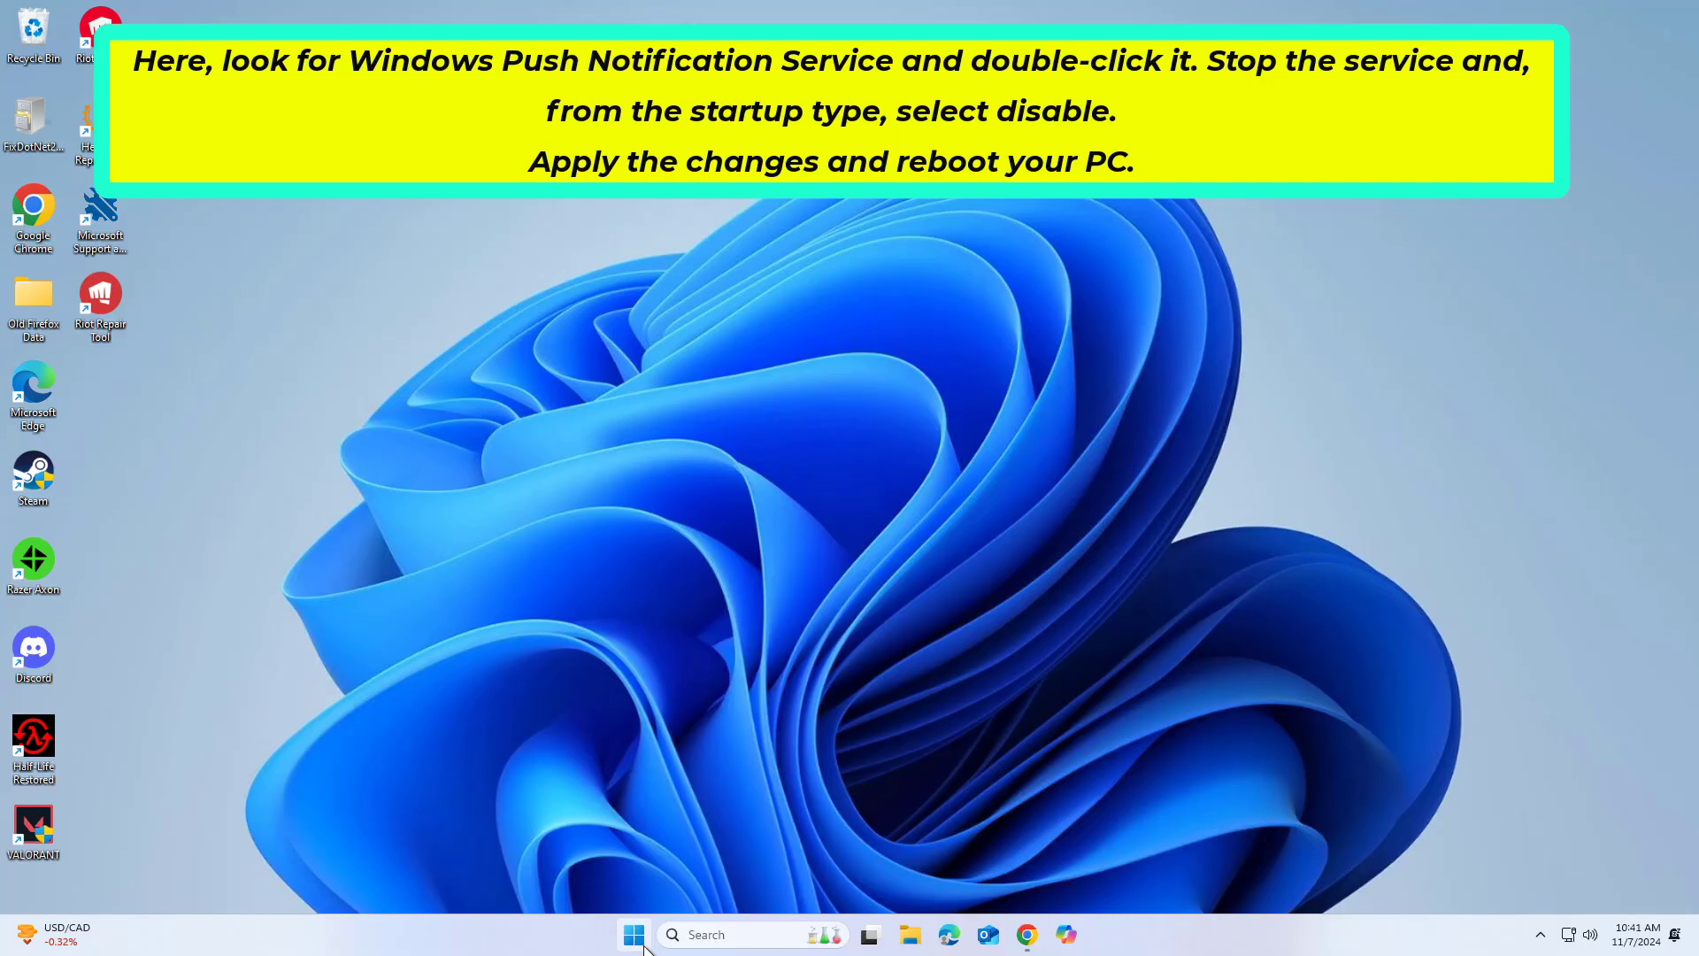
left_click(634, 935)
left_click(1068, 873)
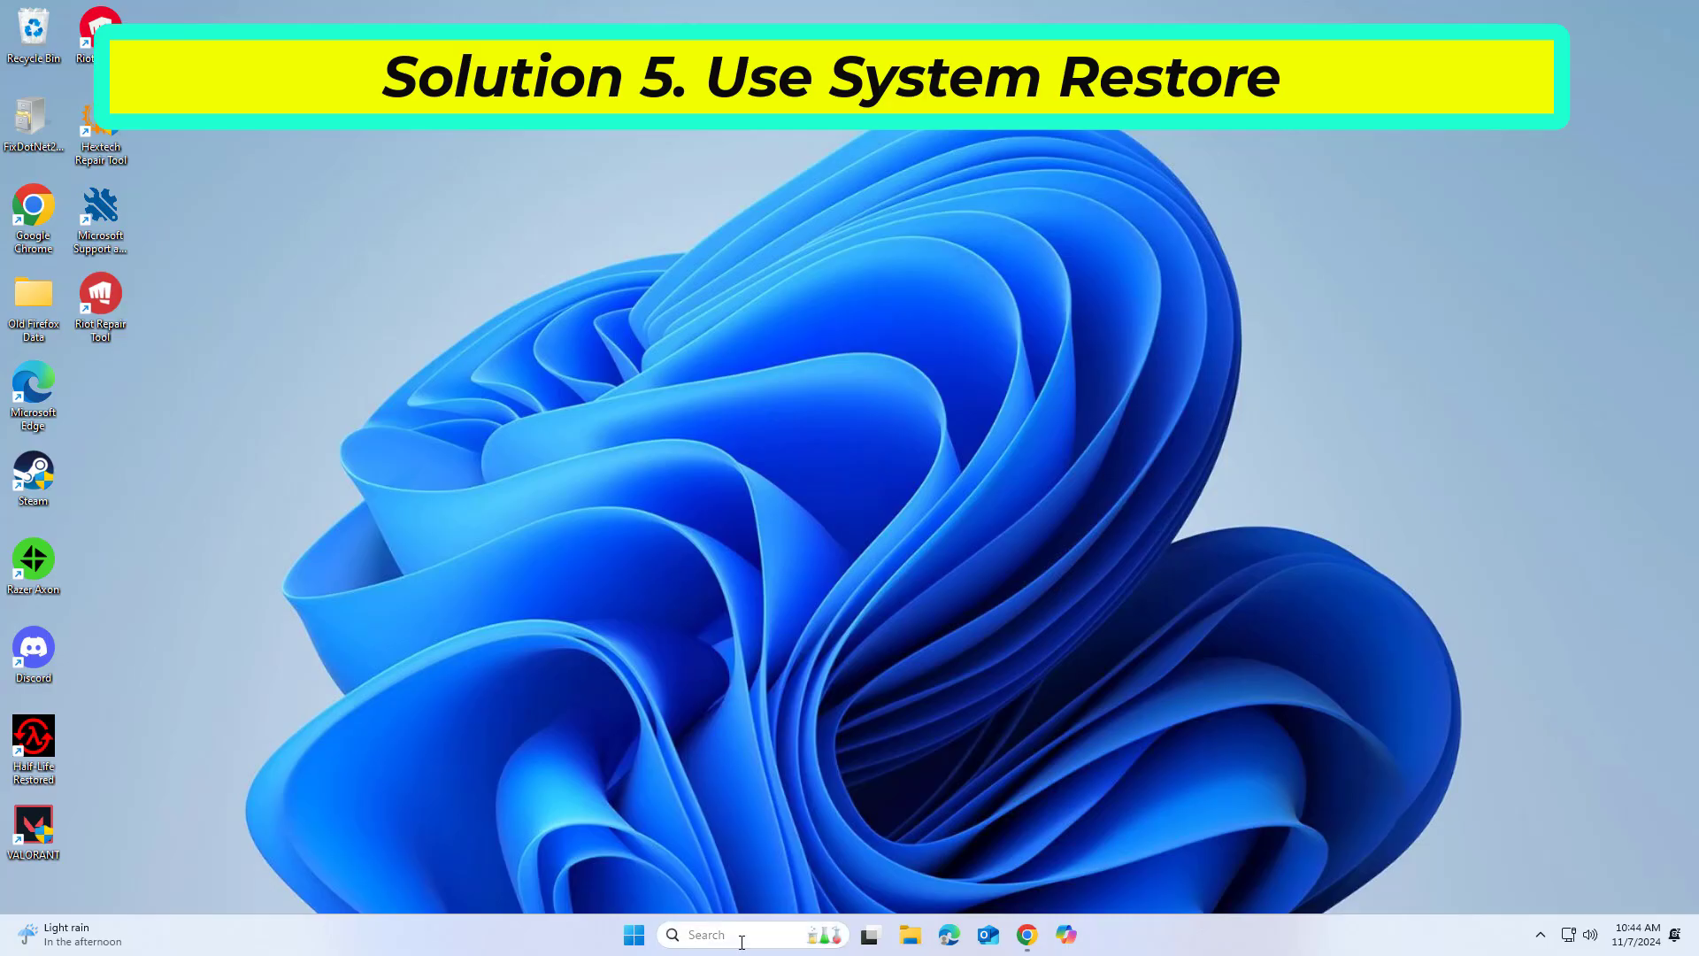
Search Windows for 'system' to find Create a restore point
left_click(741, 935)
type("sy")
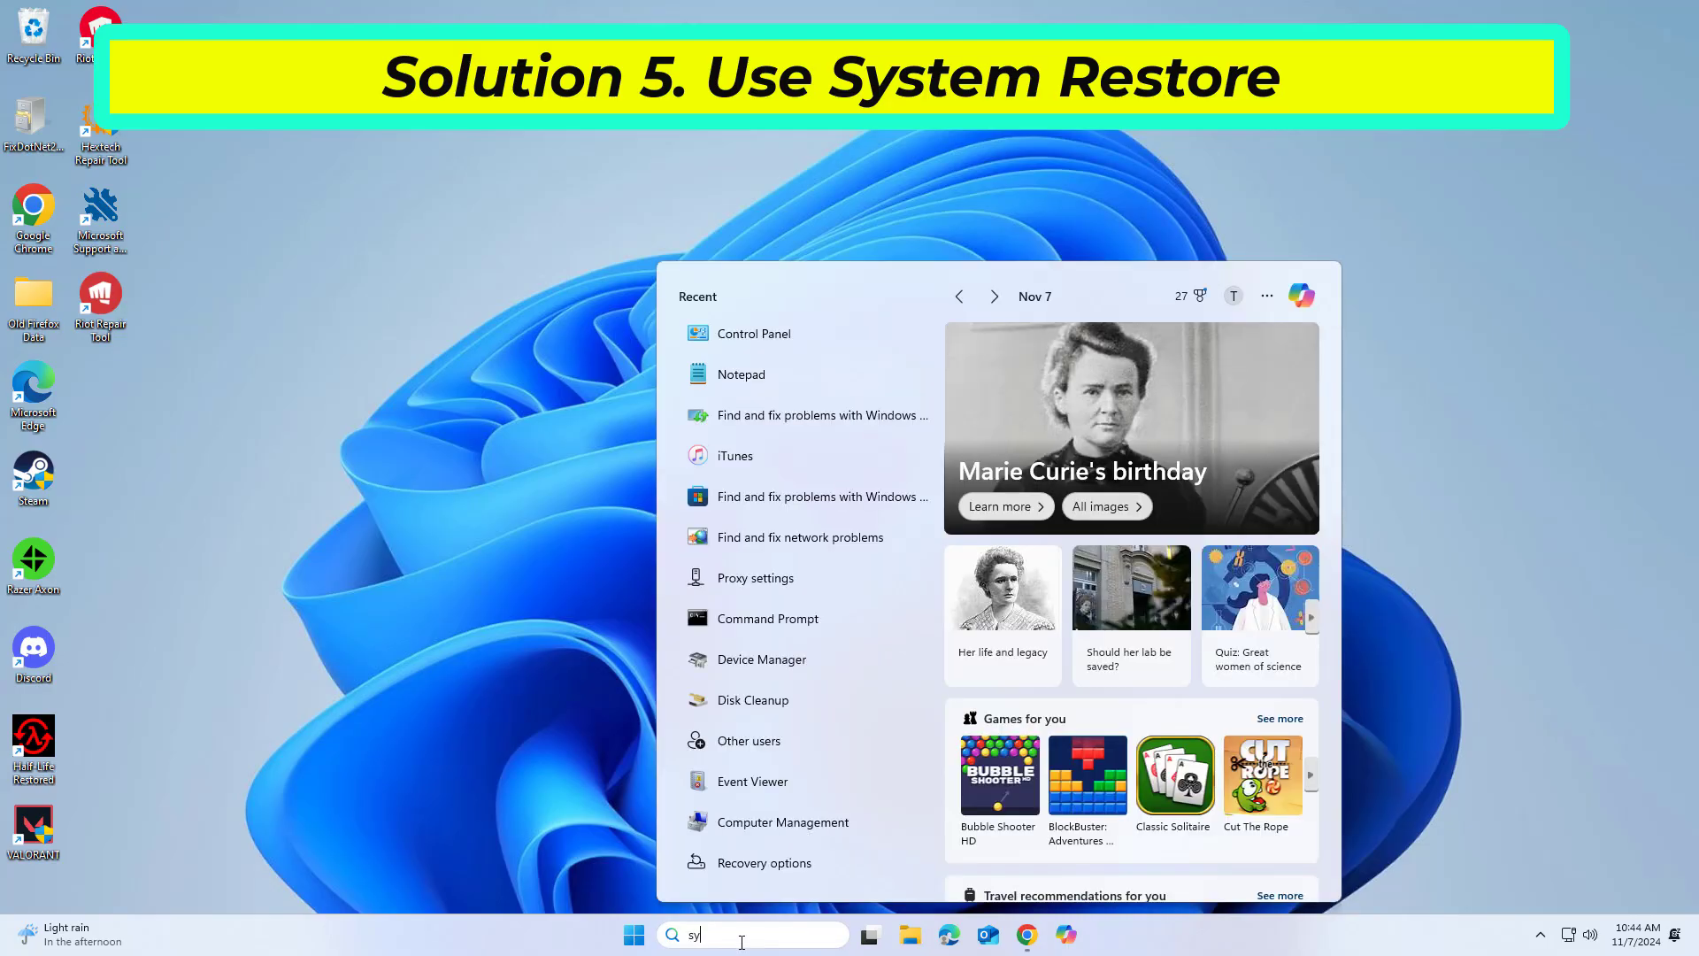
type("stem")
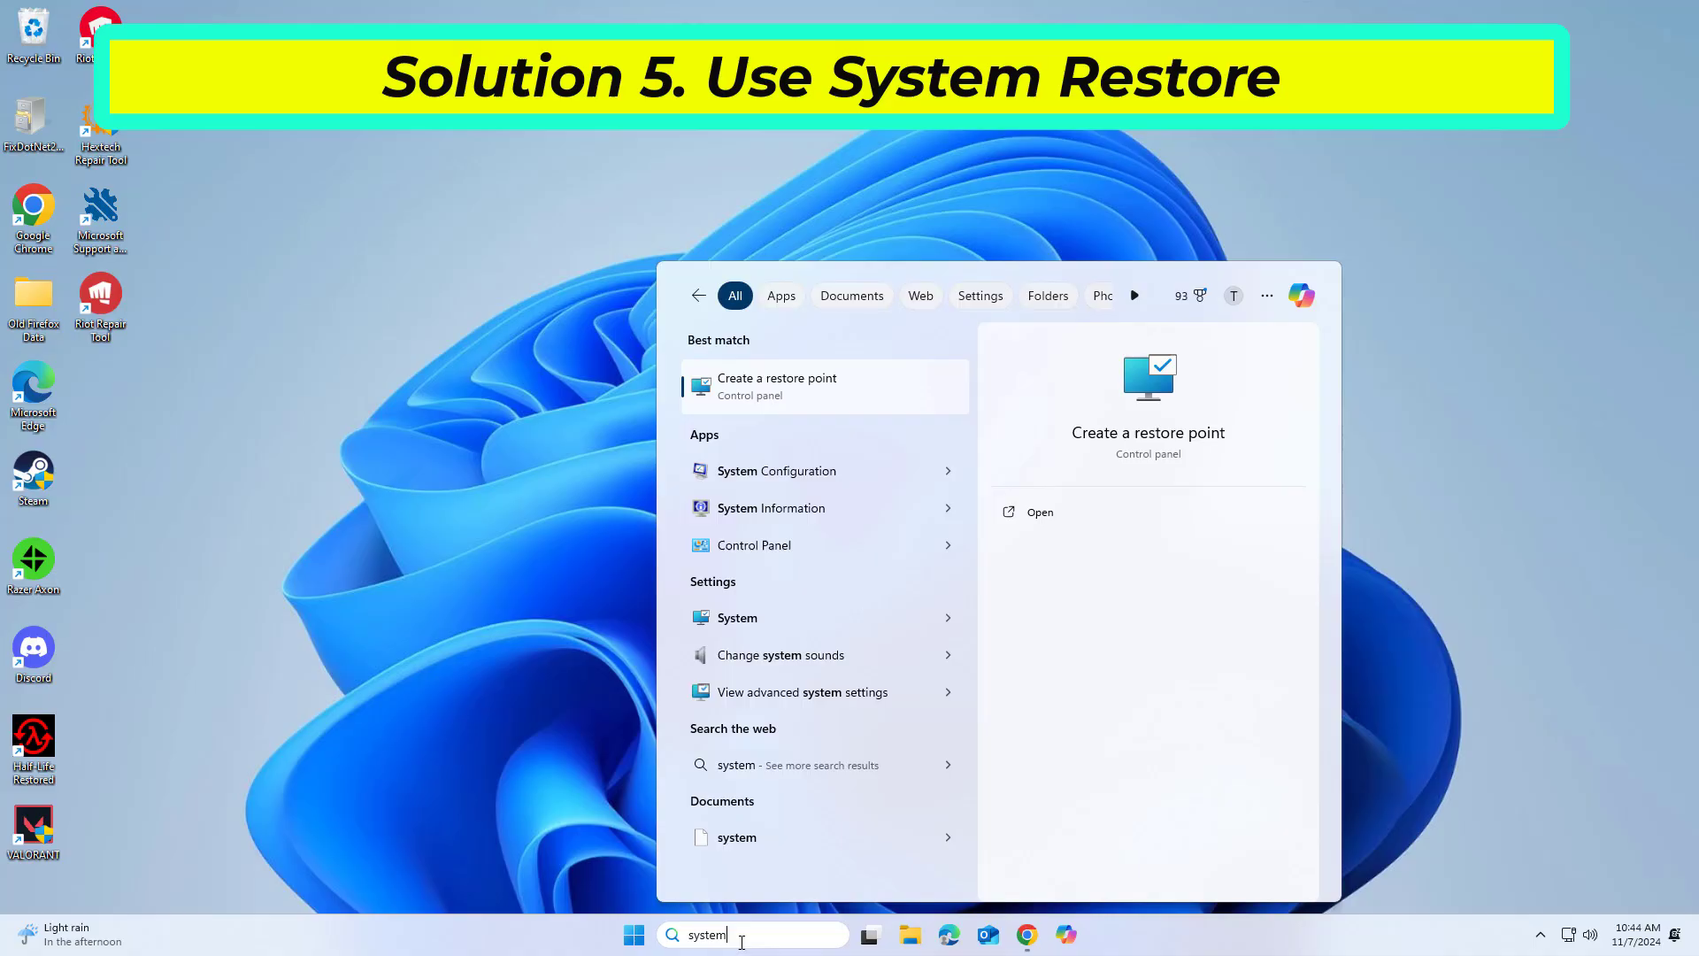